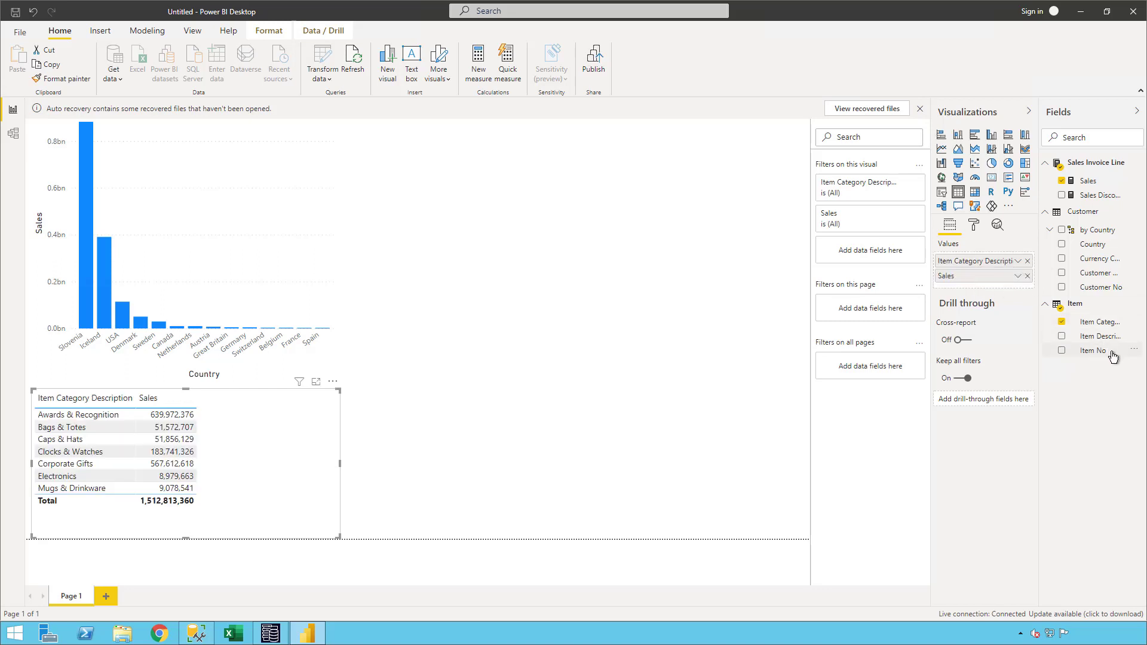
Step: Add Sales Discount to the item category table and create a Sales Invoice Line measure, Original Amount, summing Sales and Sales Discount
left_click(1063, 196)
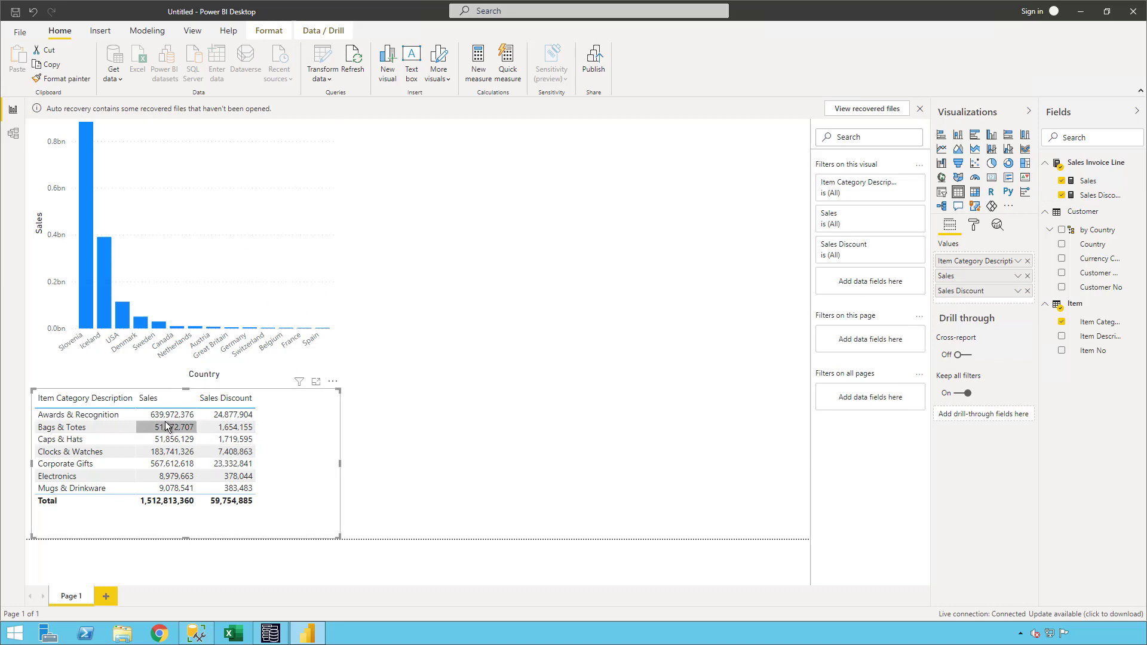
right_click(1074, 163)
left_click(1082, 179)
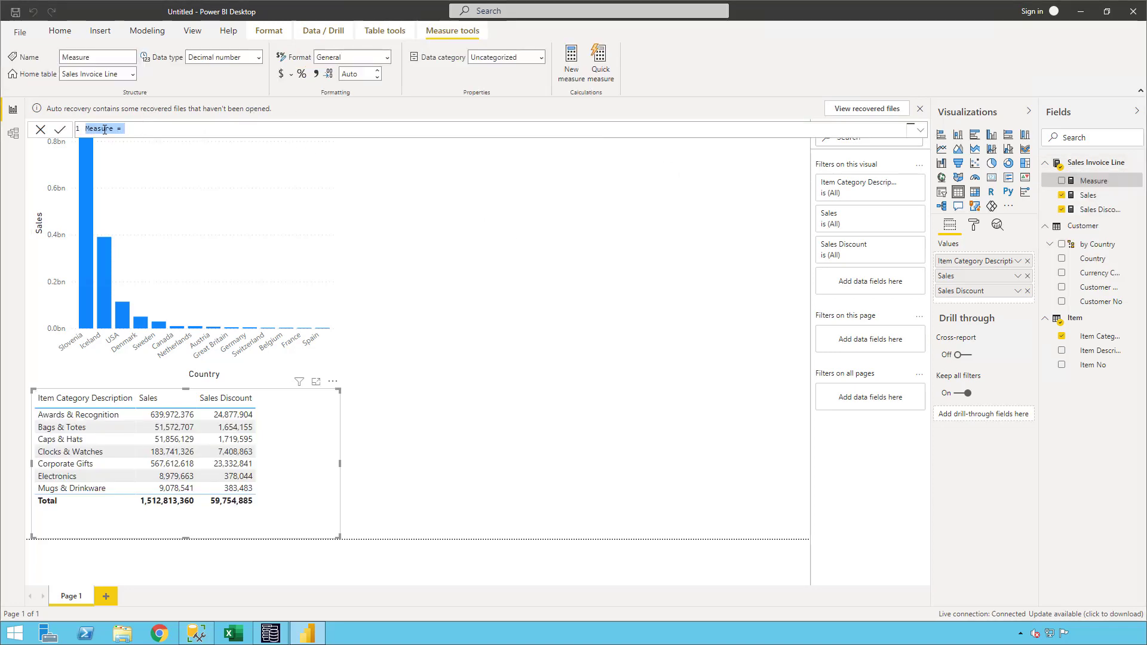
type("Original A")
type("mount =")
type("'S")
key("Tab")
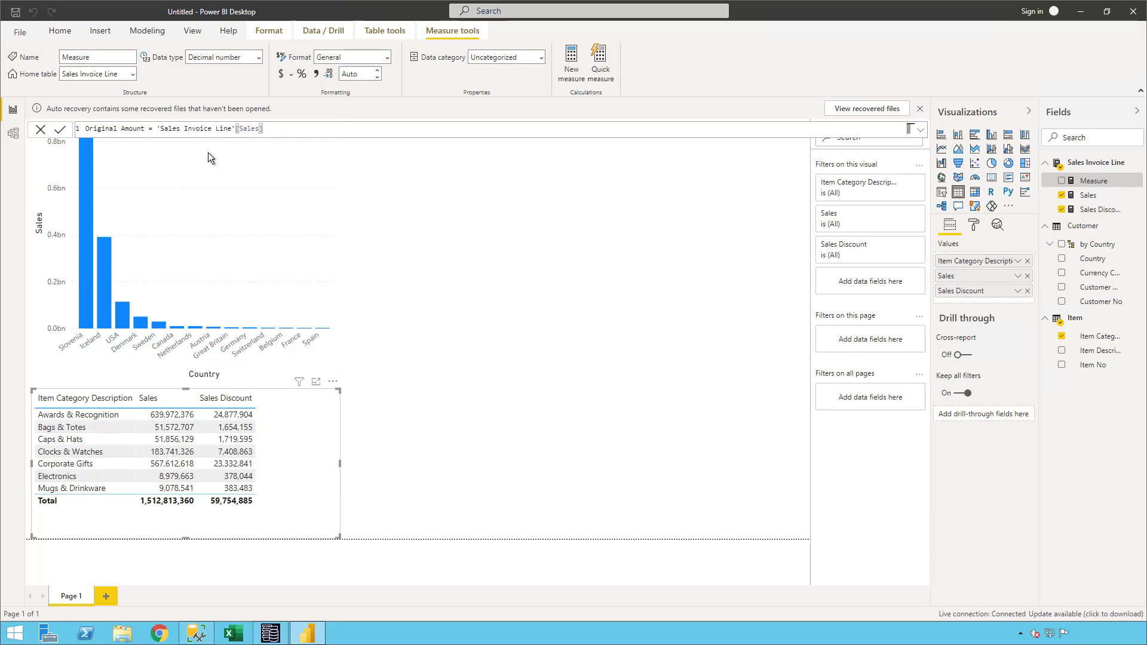
type("+Sales")
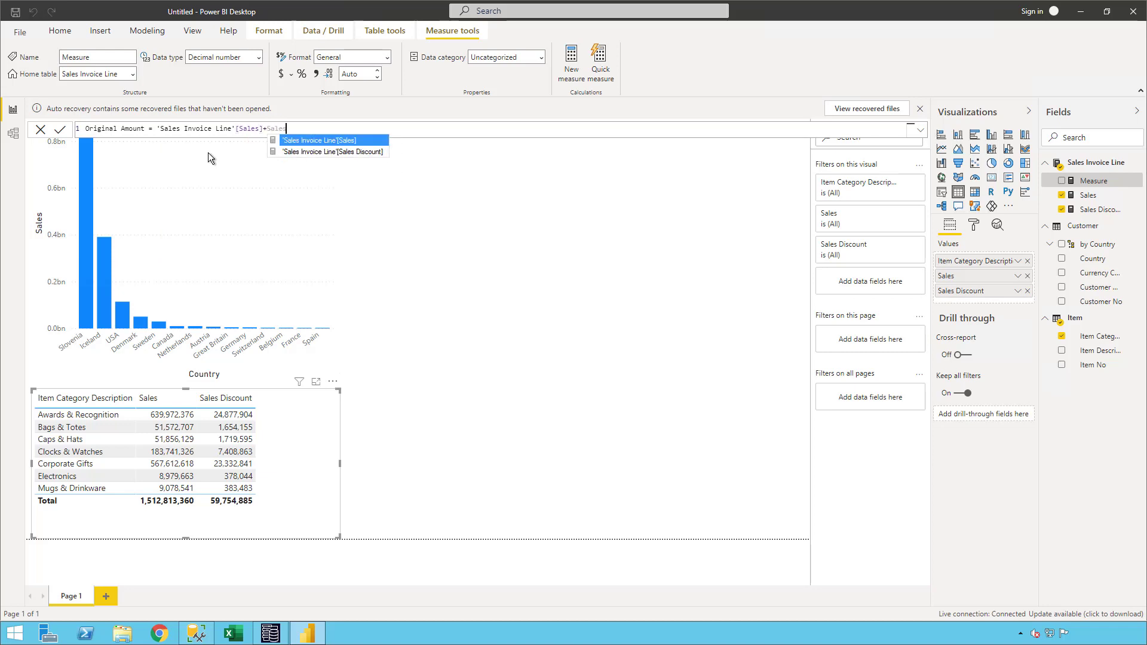
key("Down")
key("Tab")
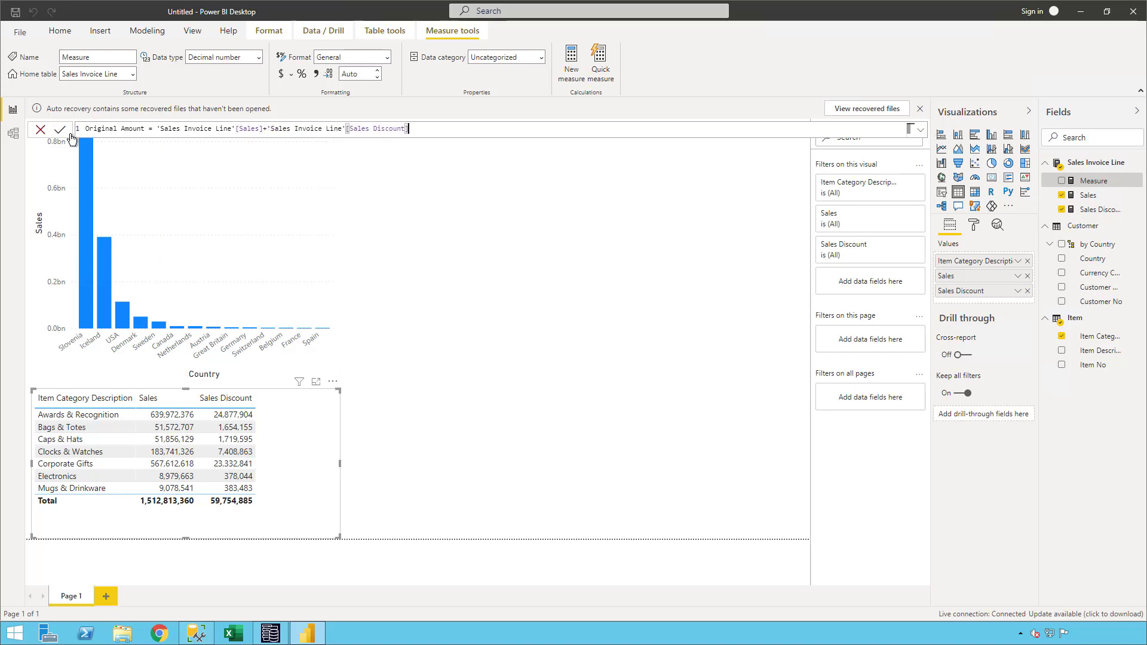
key("Return")
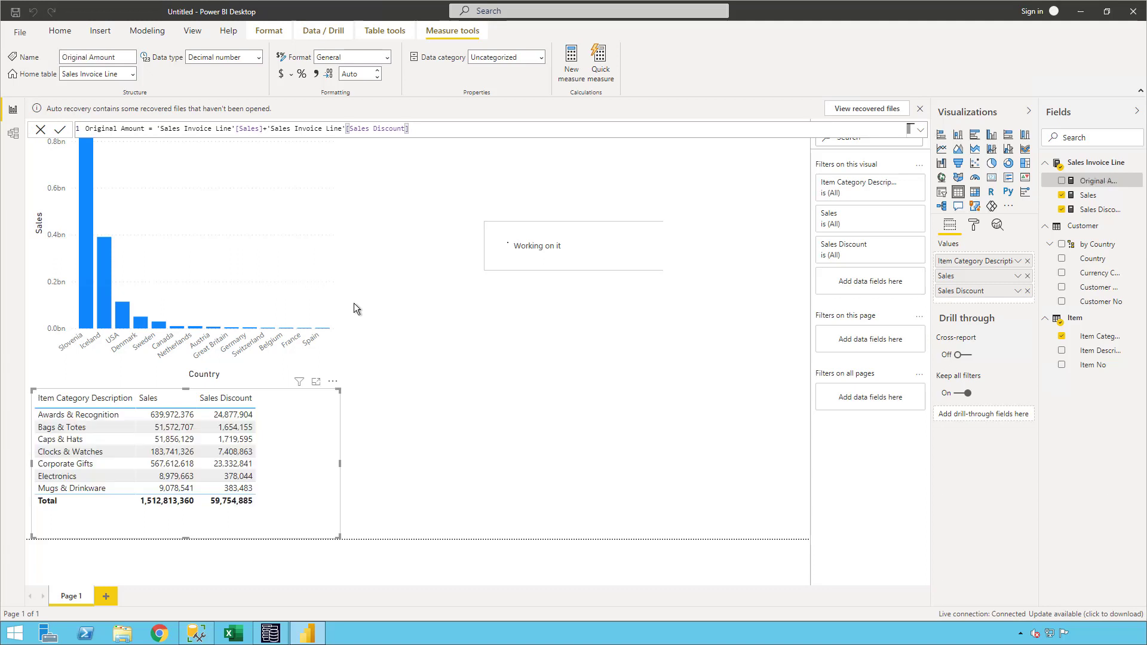
Step: Add Original Amount to the widened item category table and format the measure with thousands separators and 0 decimal places
left_click(1061, 180)
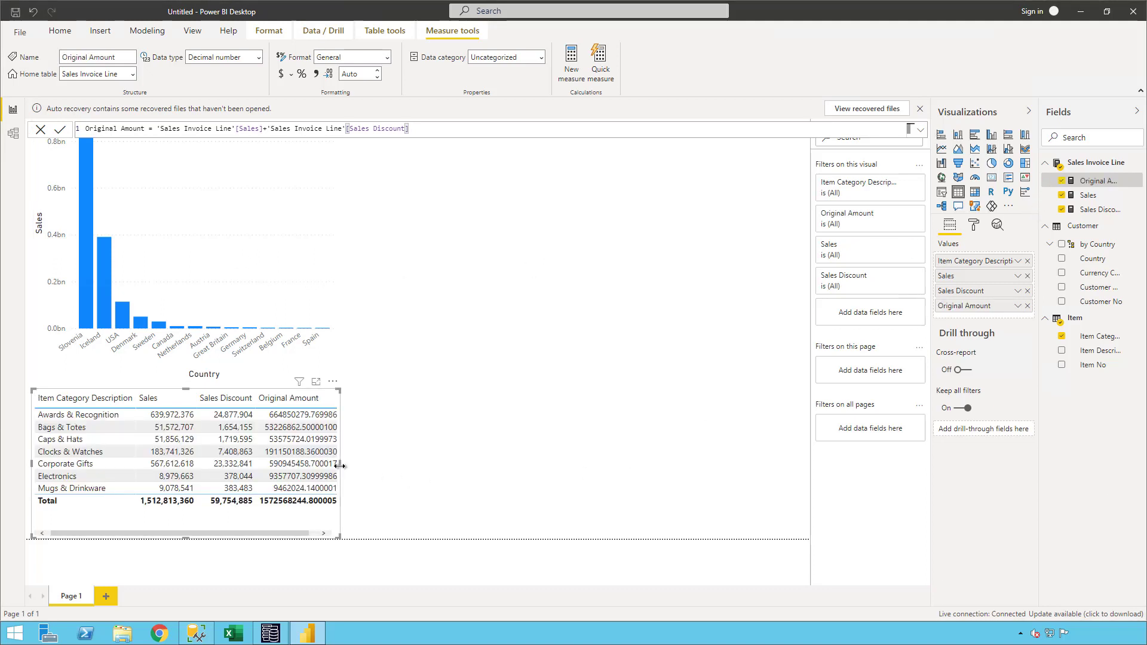
left_click_drag(341, 464, 446, 454)
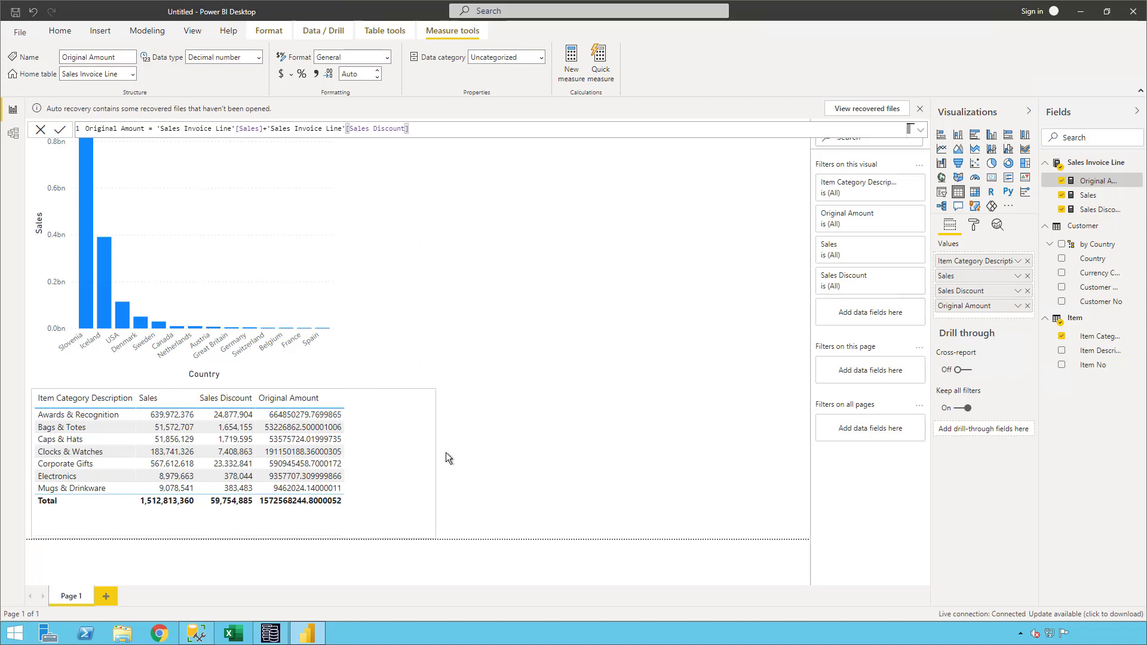
left_click(313, 74)
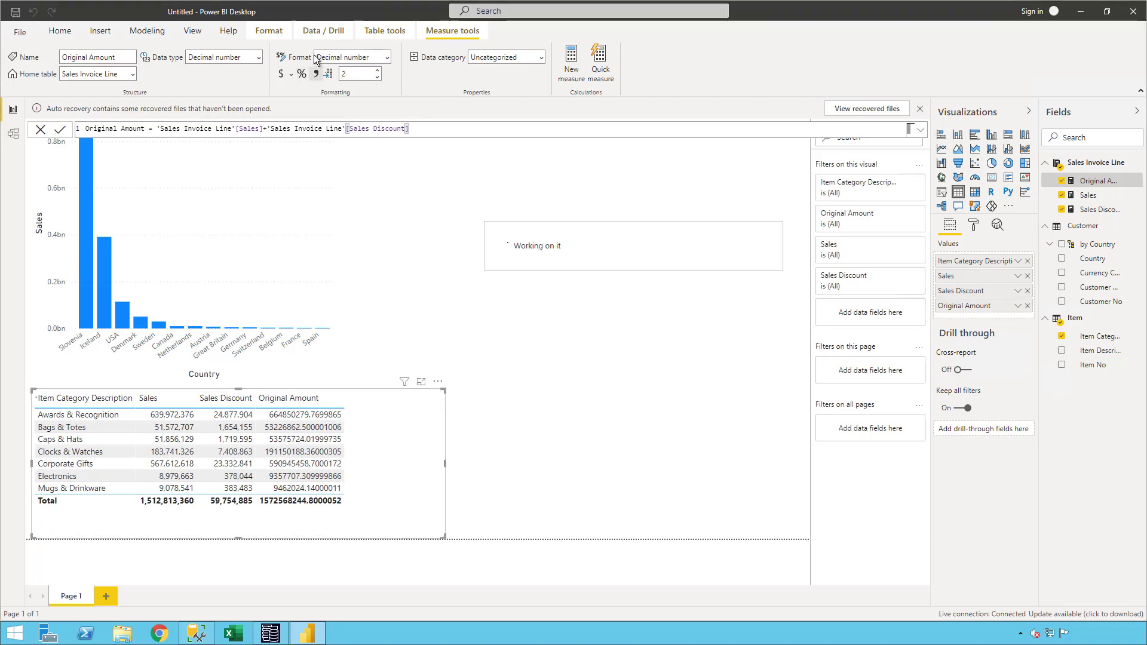
left_click(378, 77)
left_click(378, 77)
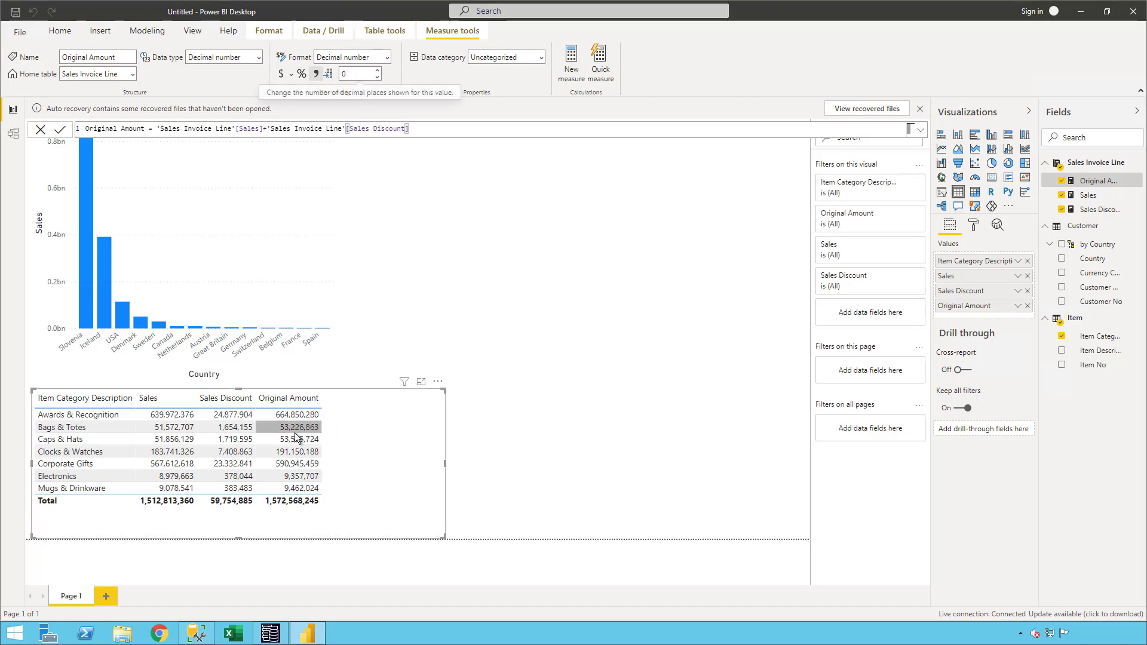
Step: Switch to Jet Data Manager and start a Sales Invoice Line custom measure, Original Amount, for SSAS Tabular with Decimal type and Whole number format
left_click(1083, 13)
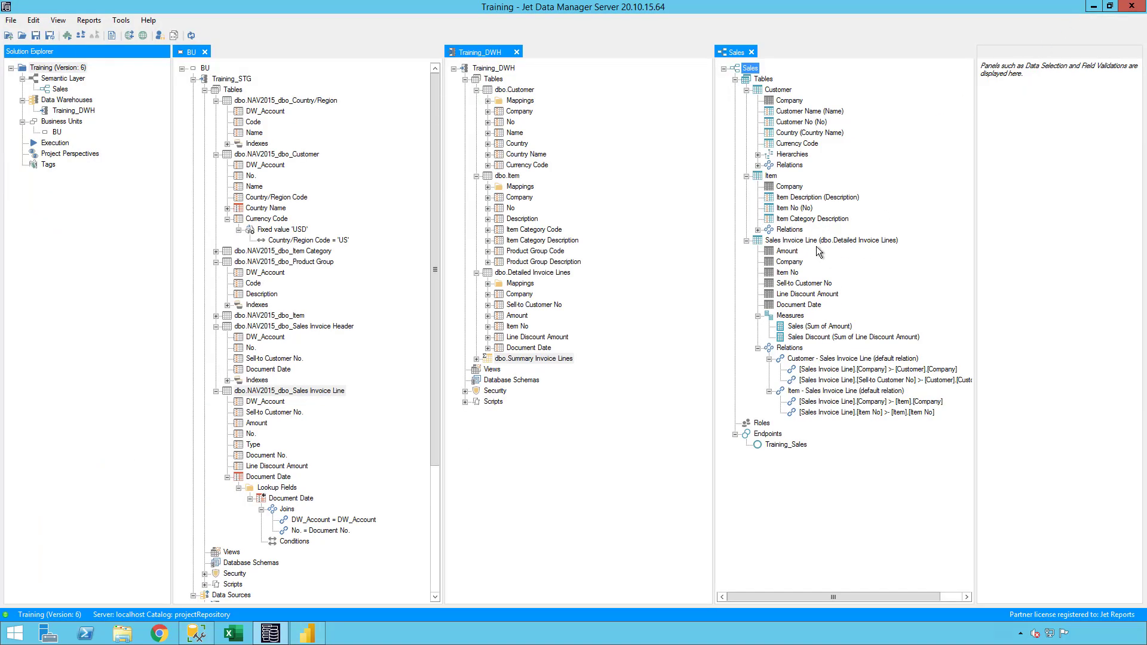
right_click(792, 314)
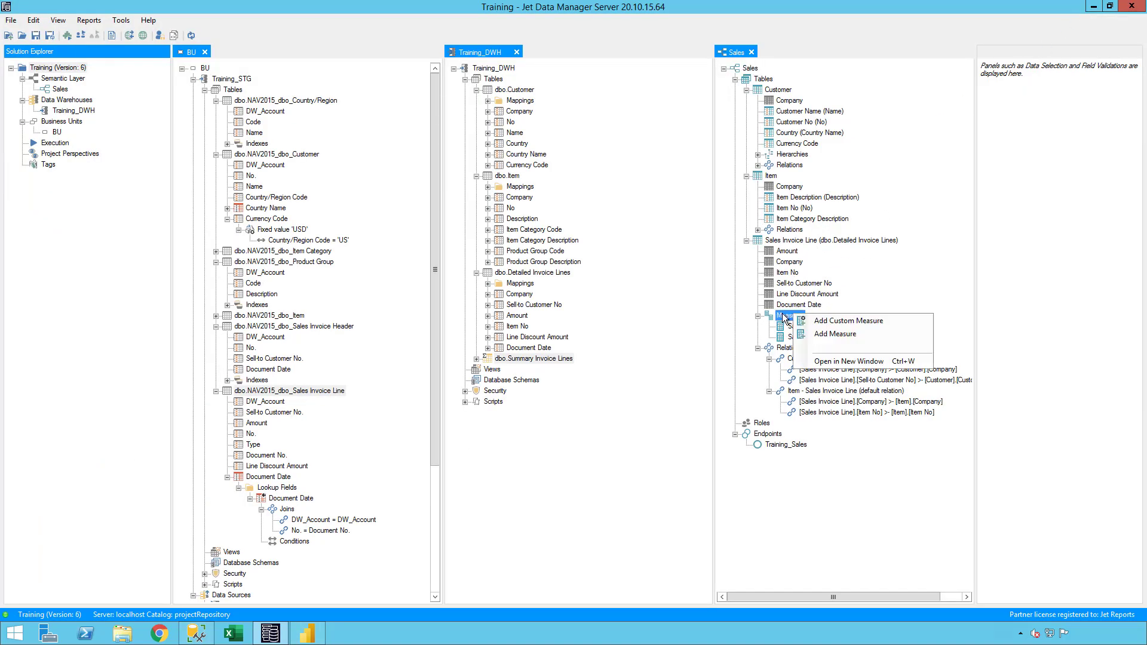
left_click(830, 323)
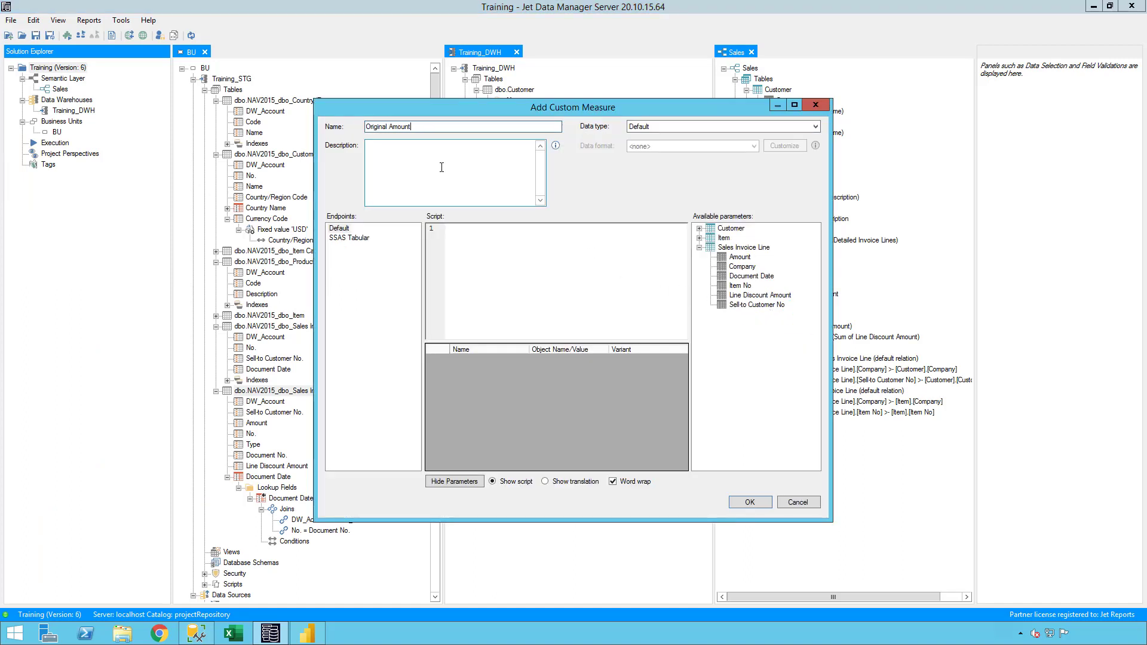
left_click(360, 238)
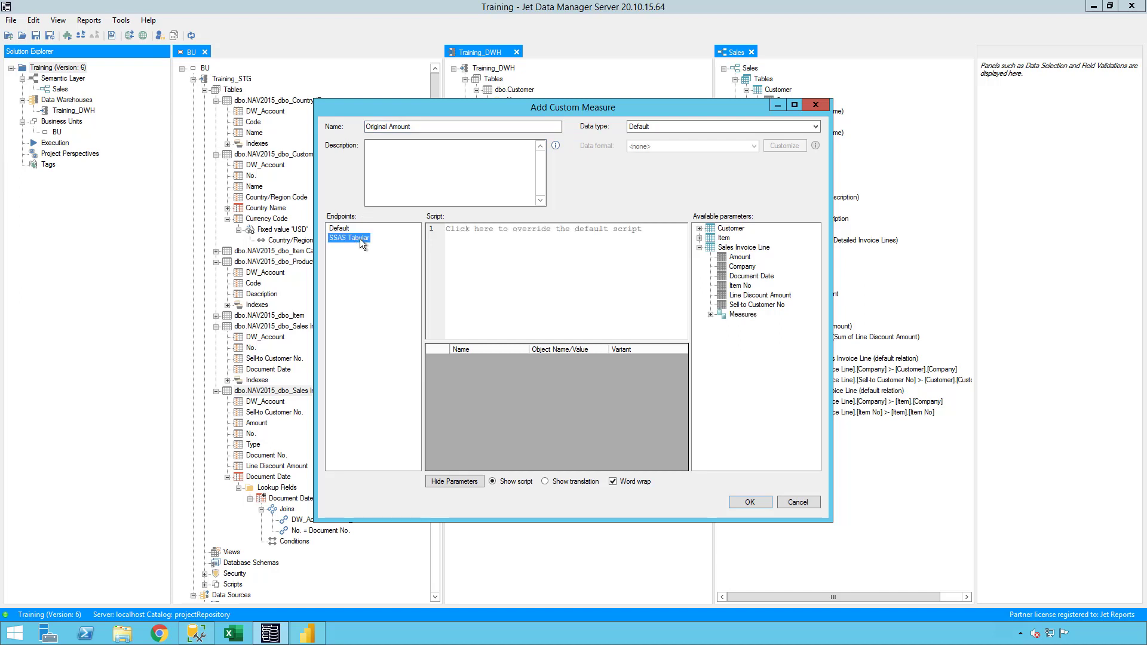
left_click(661, 122)
left_click(647, 159)
left_click(654, 143)
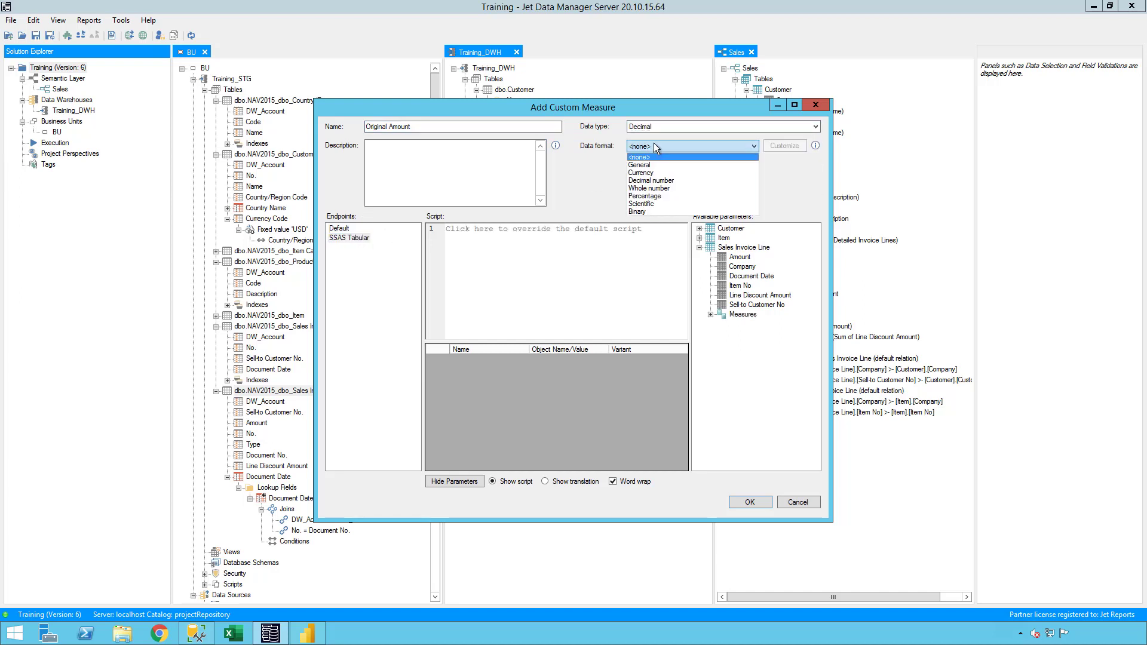
left_click(657, 169)
Step: Write the SSAS Tabular script [Amount]+[Line Discount Amount] for the Original Amount measure
left_click(569, 273)
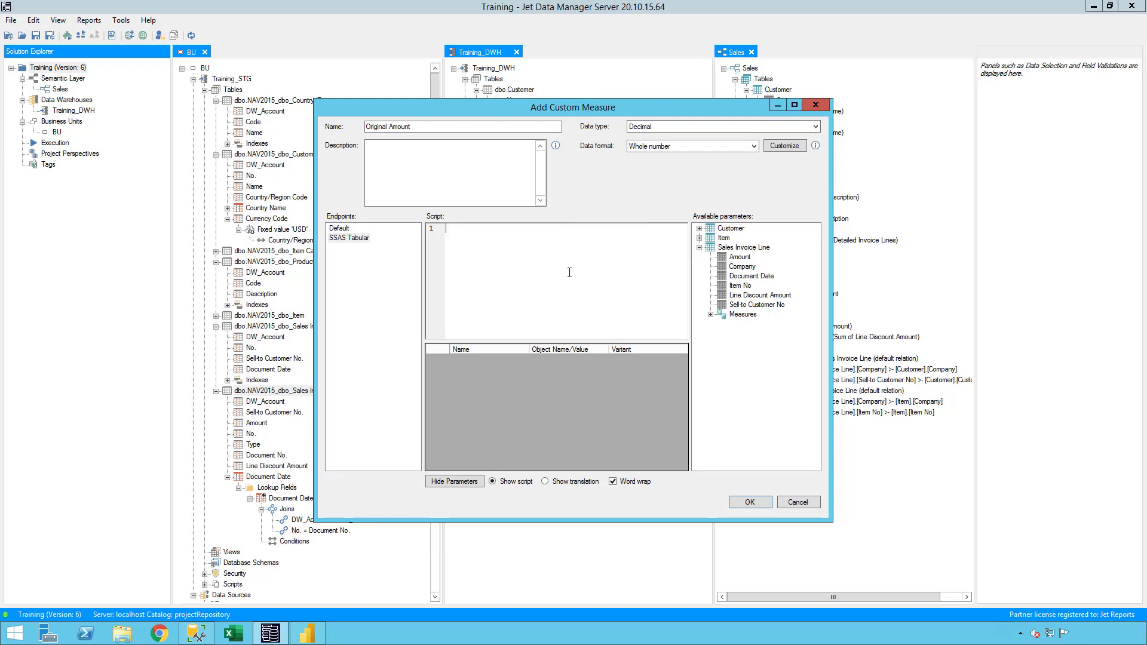
left_click_drag(740, 257, 644, 277)
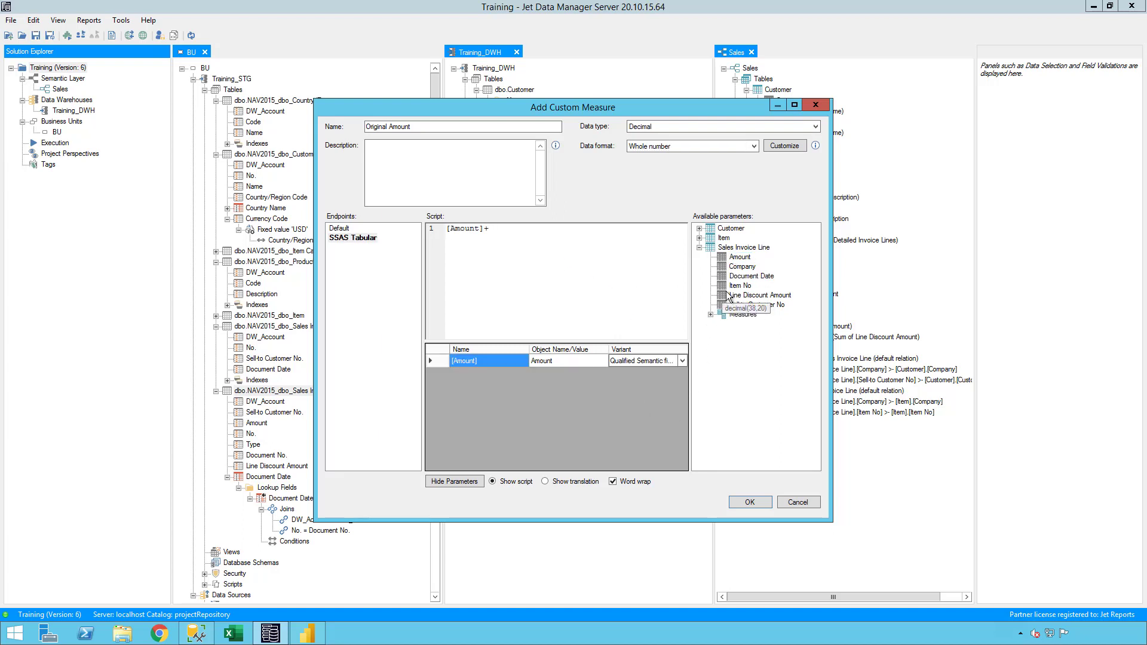
left_click_drag(759, 295, 618, 272)
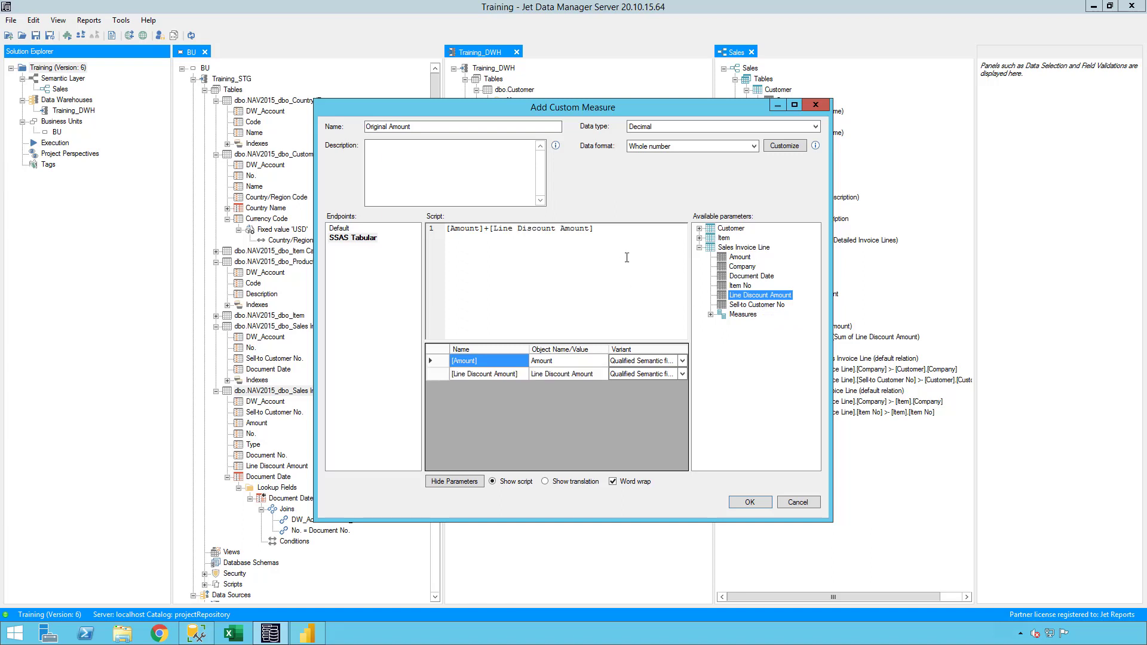
Step: Copy the script into the measure's description and save the Original Amount custom measure
left_click(627, 257)
key("ctrl+a")
key("ctrl+c")
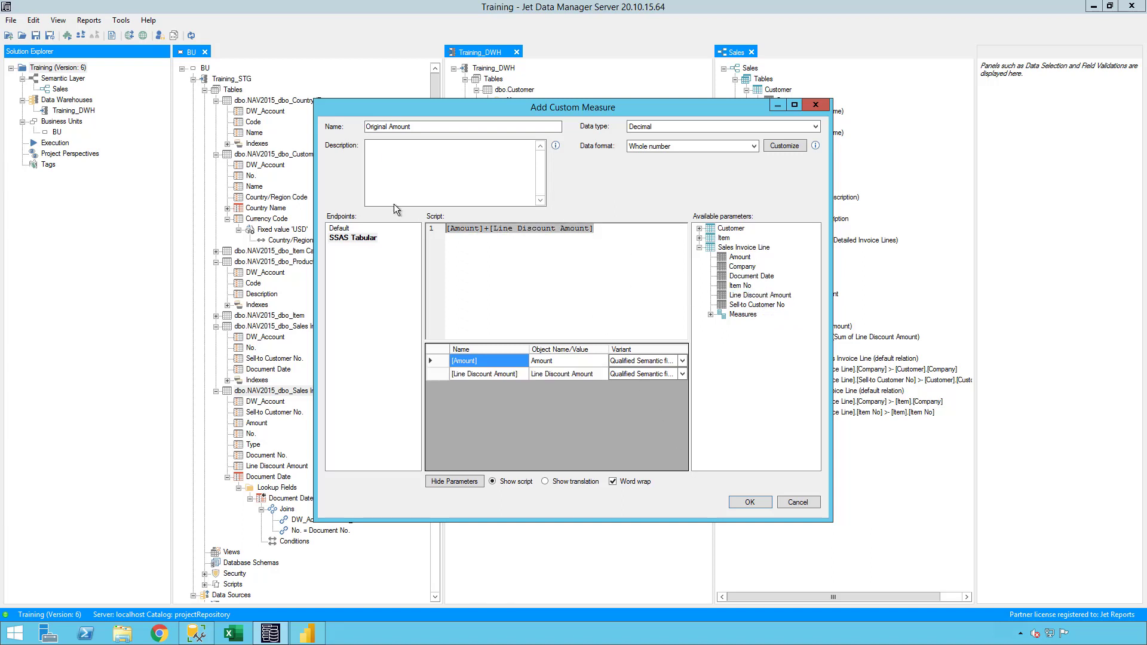
left_click(423, 181)
key("ctrl+v")
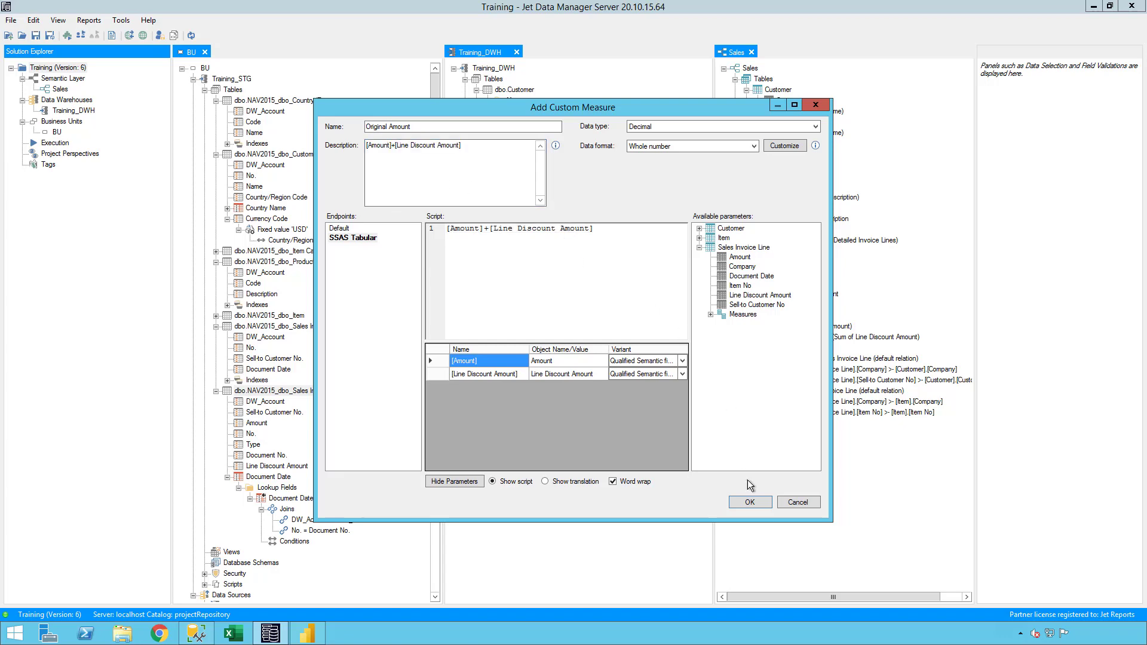
left_click(750, 504)
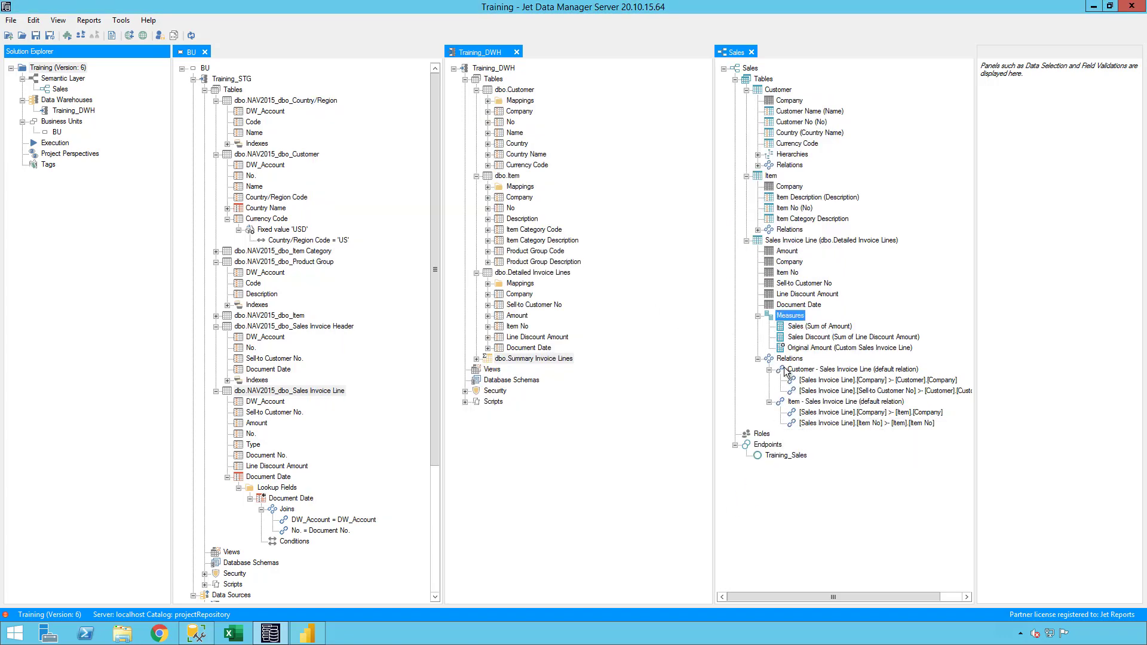
Step: Start another Sales Invoice Line custom measure for the SSAS Tabular endpoint and name it Discount %
right_click(792, 320)
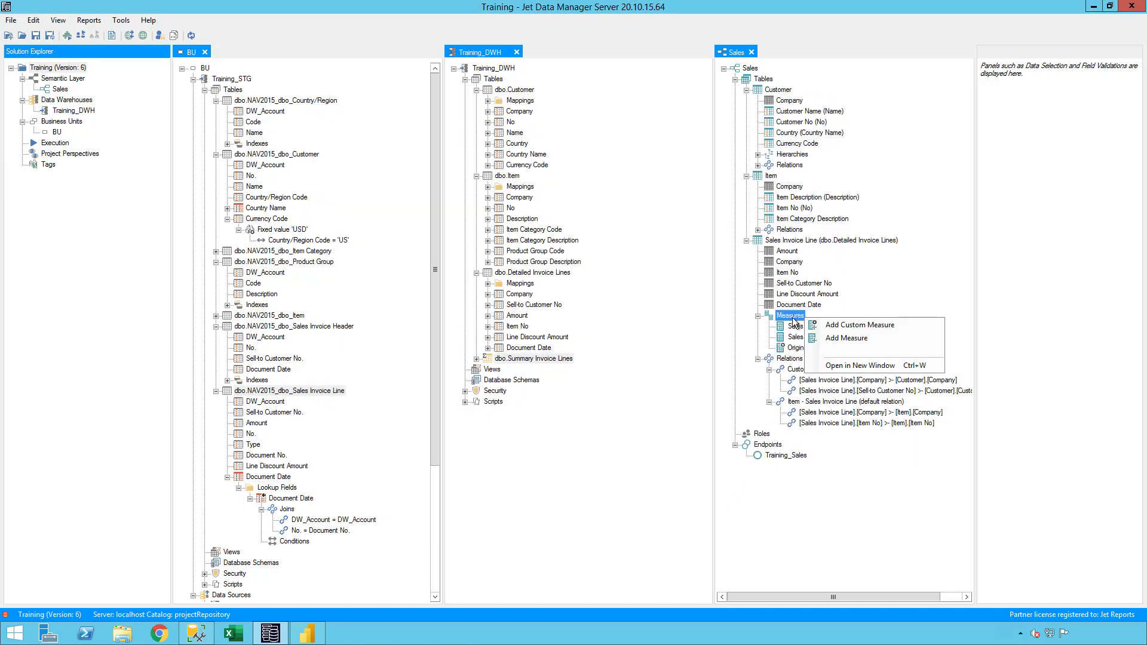
left_click(833, 326)
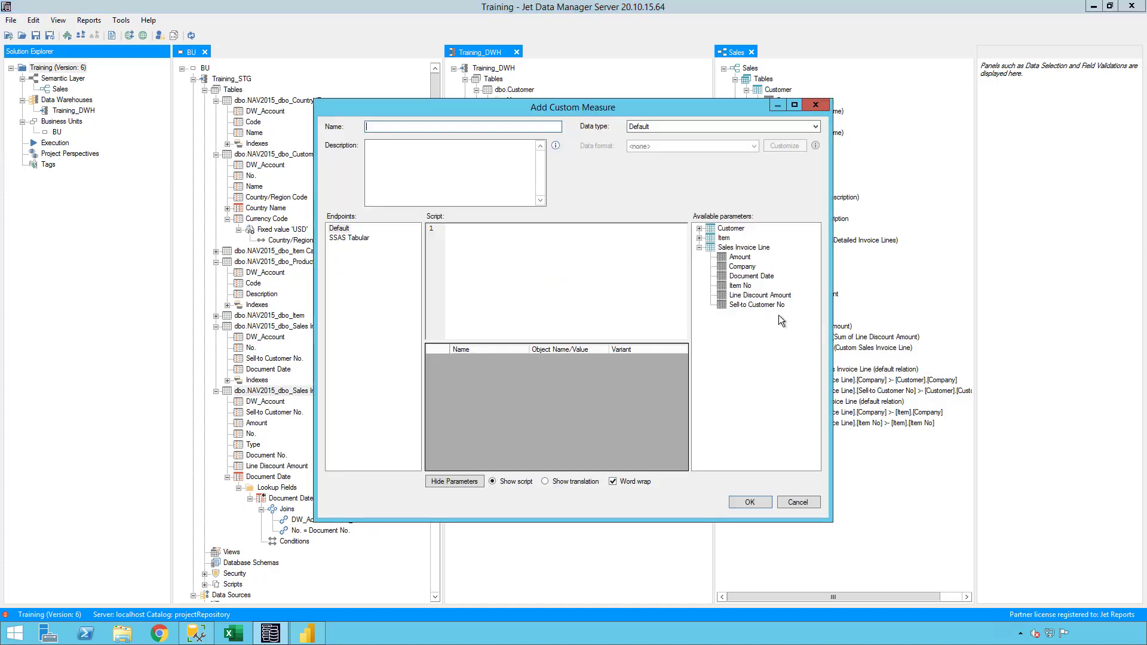
left_click(342, 240)
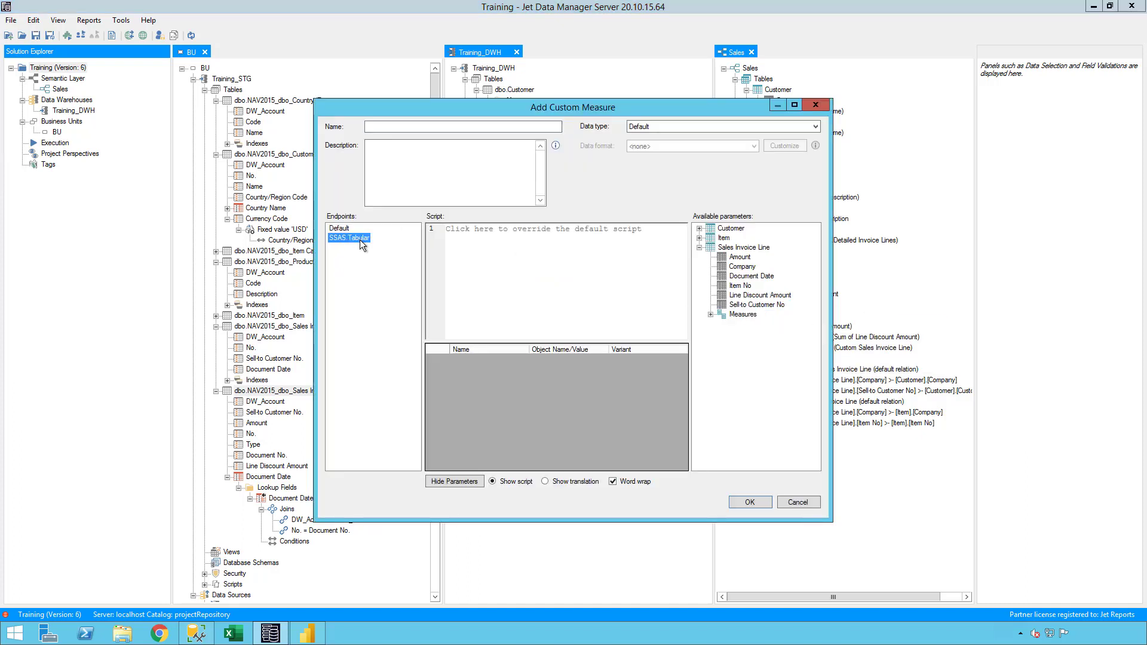
left_click(414, 130)
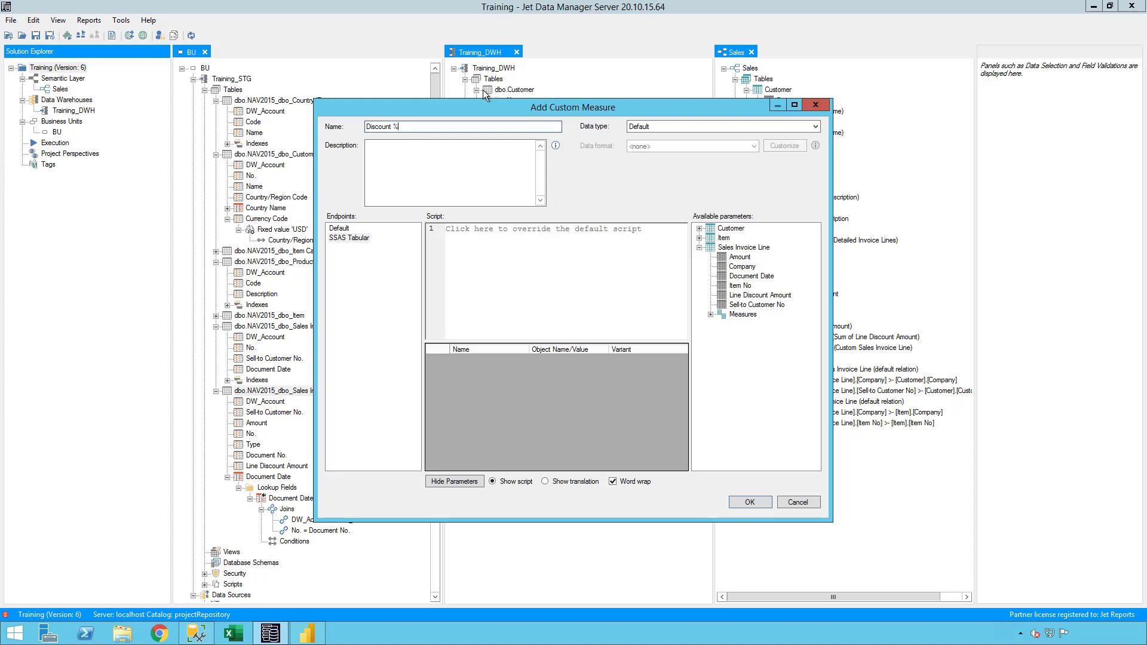
Step: Set the Discount % measure to Decimal data type and Percentage format with 1 decimal place
left_click(659, 127)
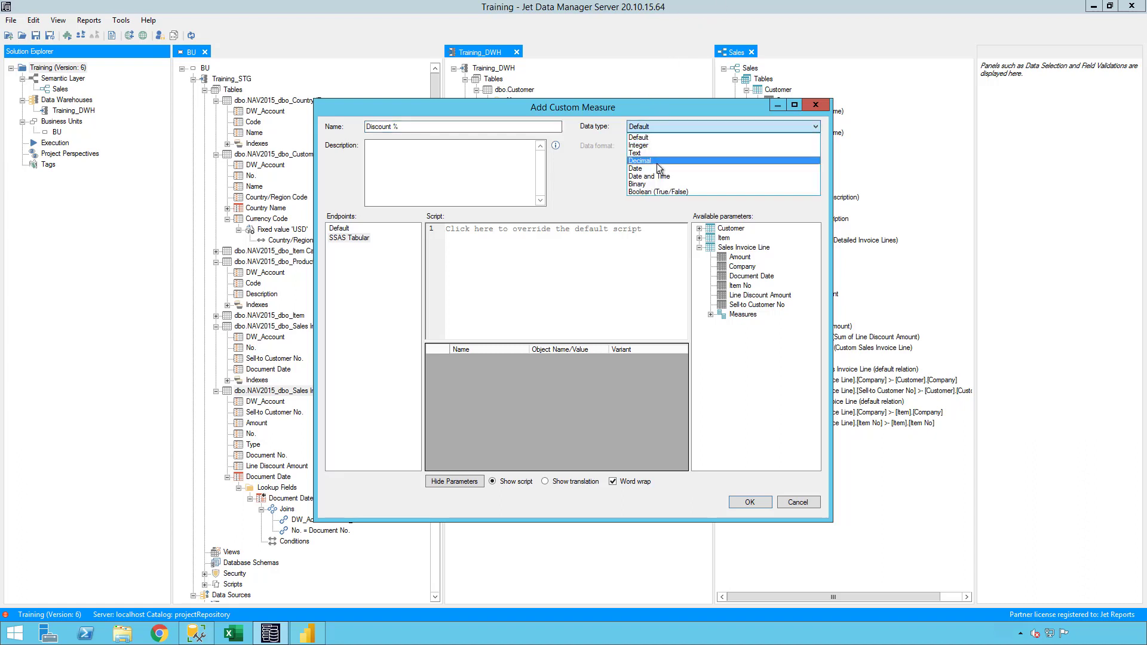
left_click(657, 162)
left_click(666, 148)
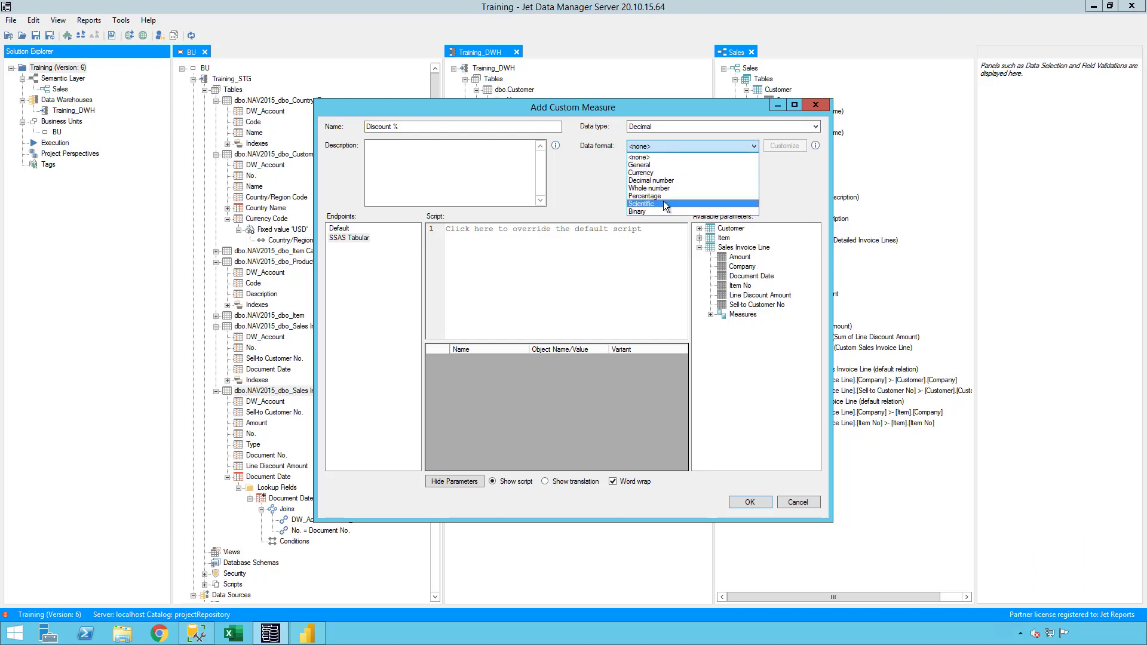
left_click(665, 198)
left_click(784, 145)
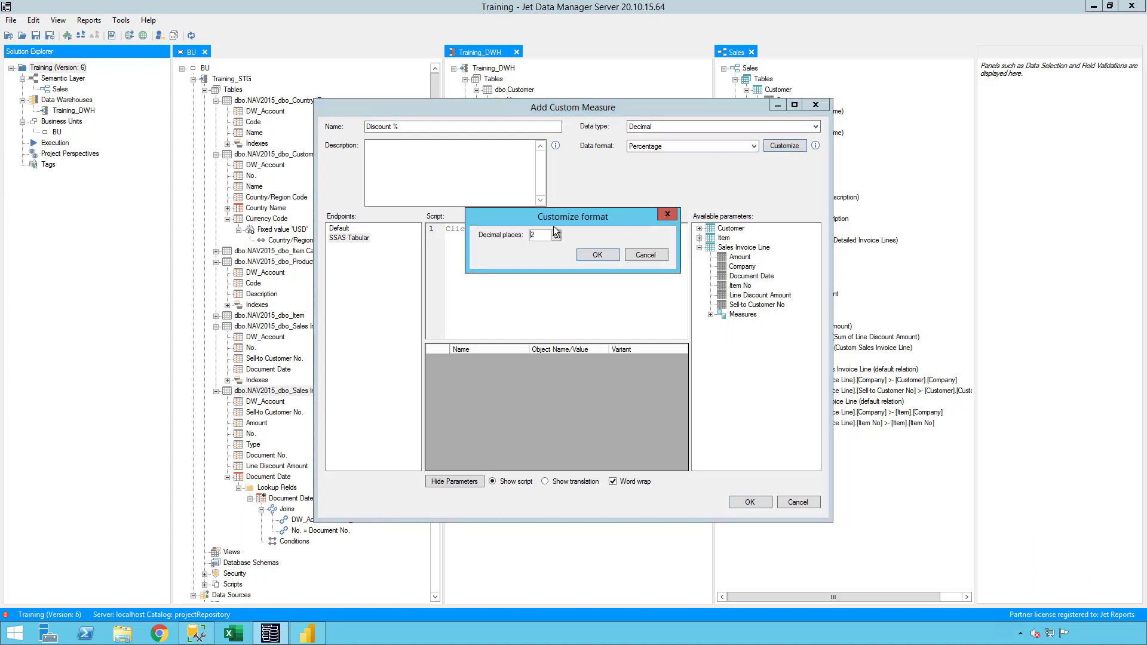
left_click(597, 255)
left_click(598, 263)
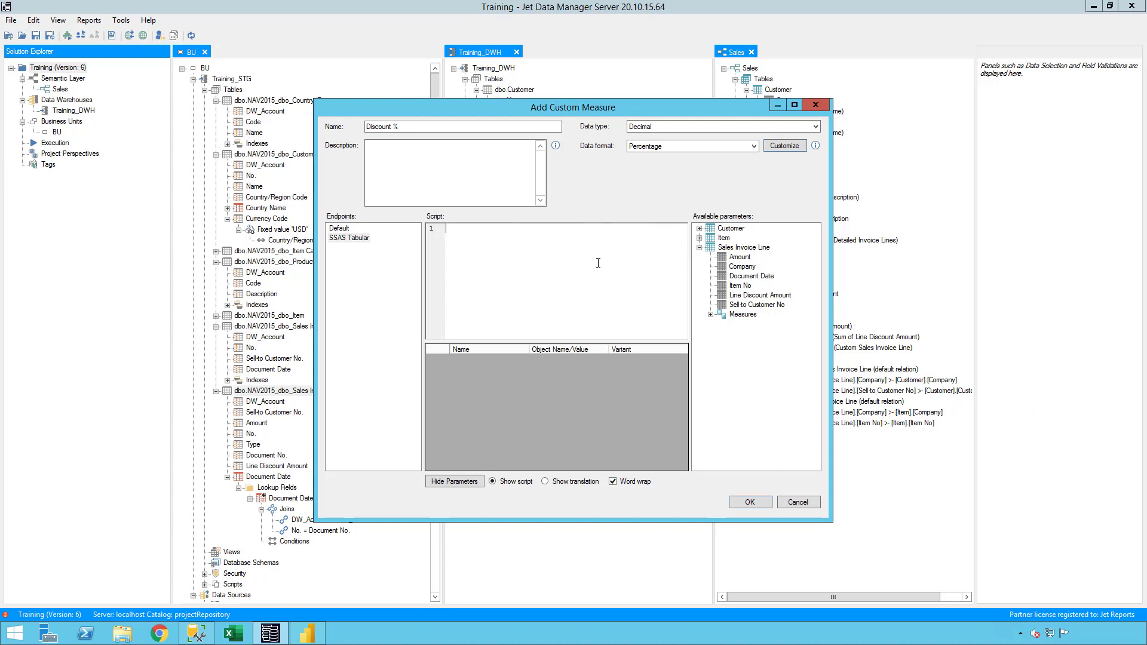
left_click(795, 149)
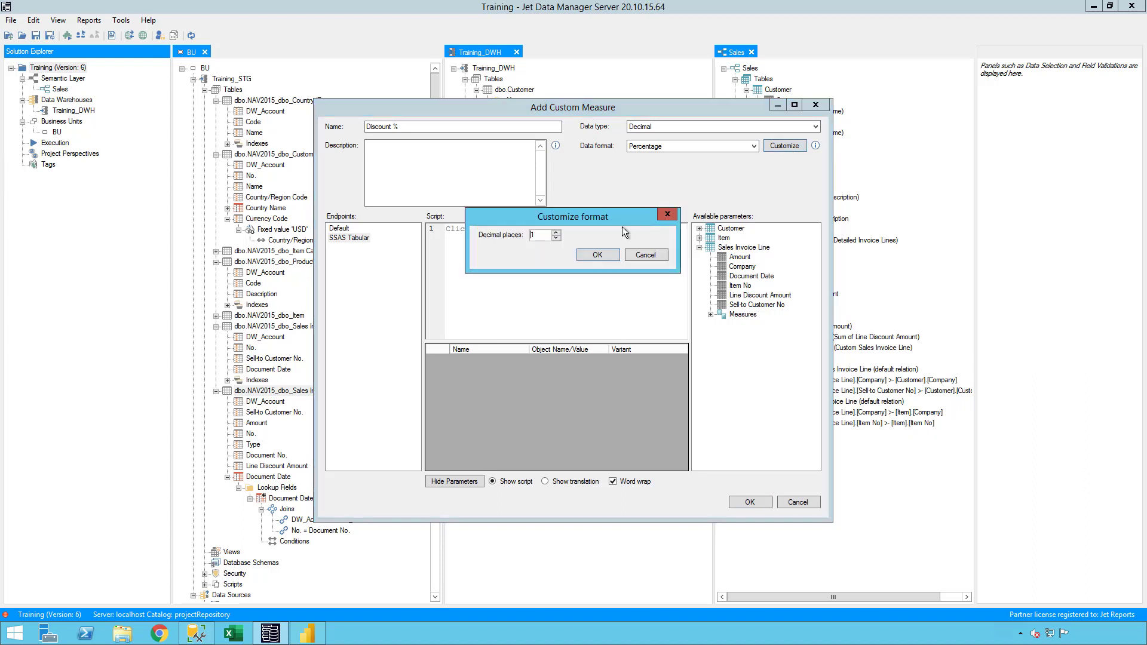
left_click(597, 255)
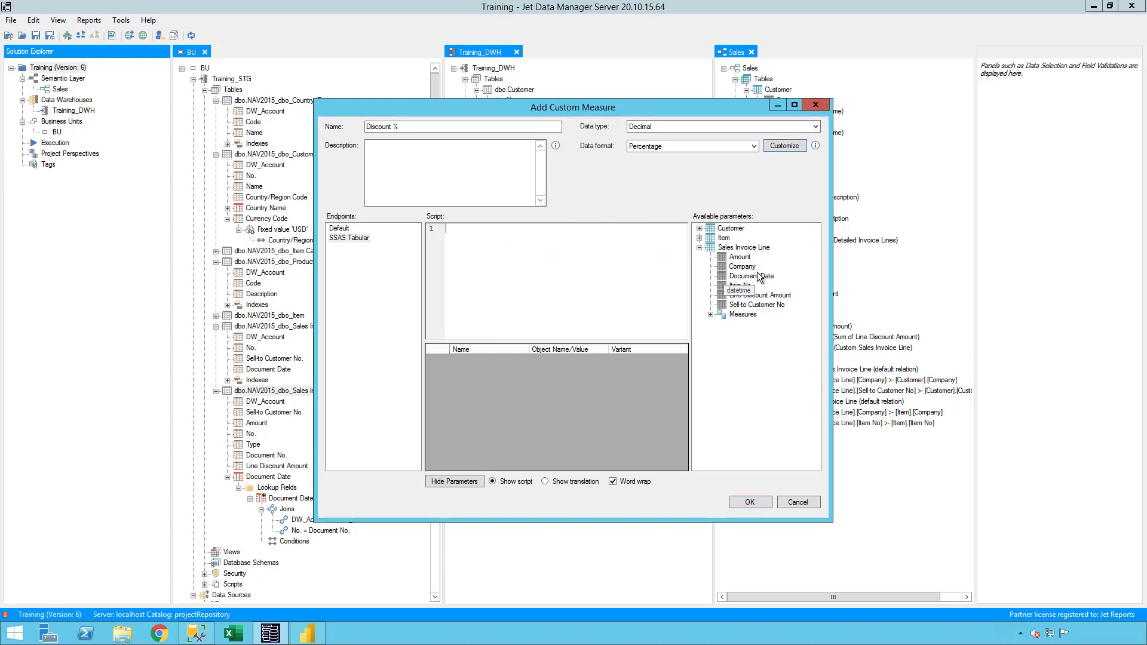
Step: Enter the script [Original Amount]/[Sales Discount] from the existing measures and save the Discount % custom measure
left_click(710, 314)
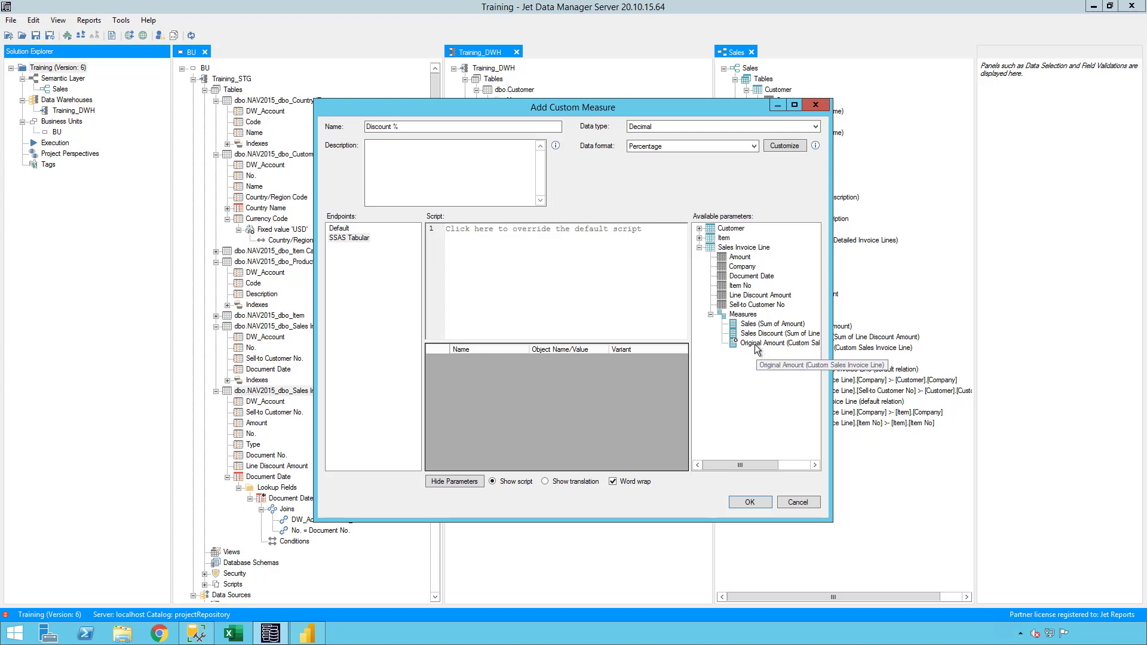
left_click_drag(756, 349, 621, 290)
type("/")
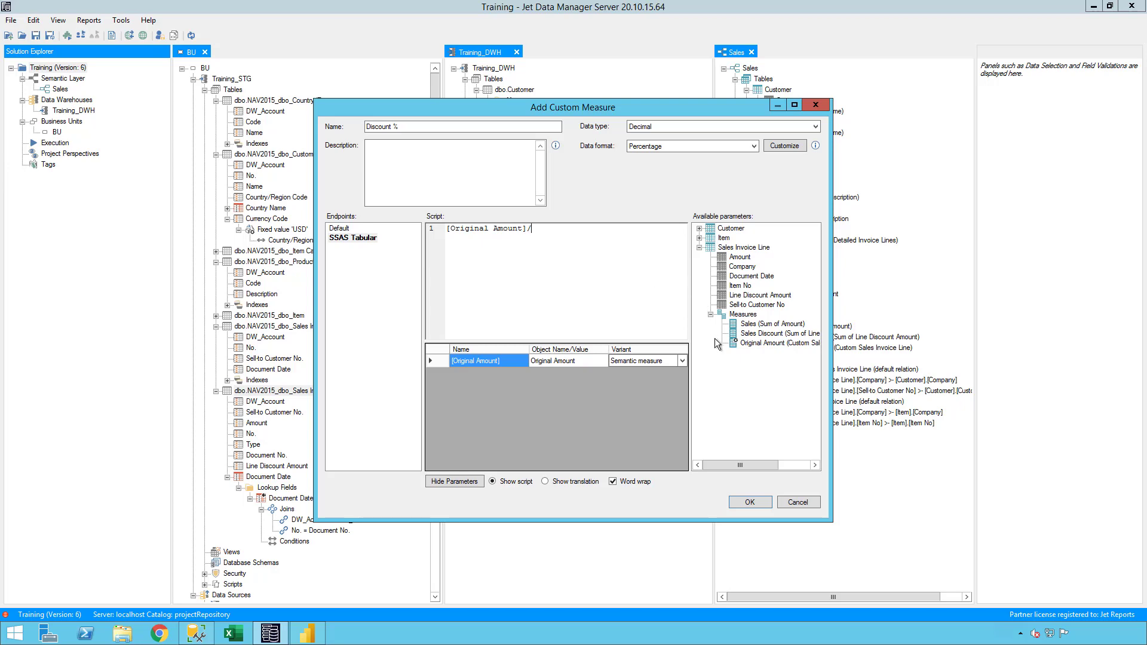
left_click_drag(754, 334, 600, 267)
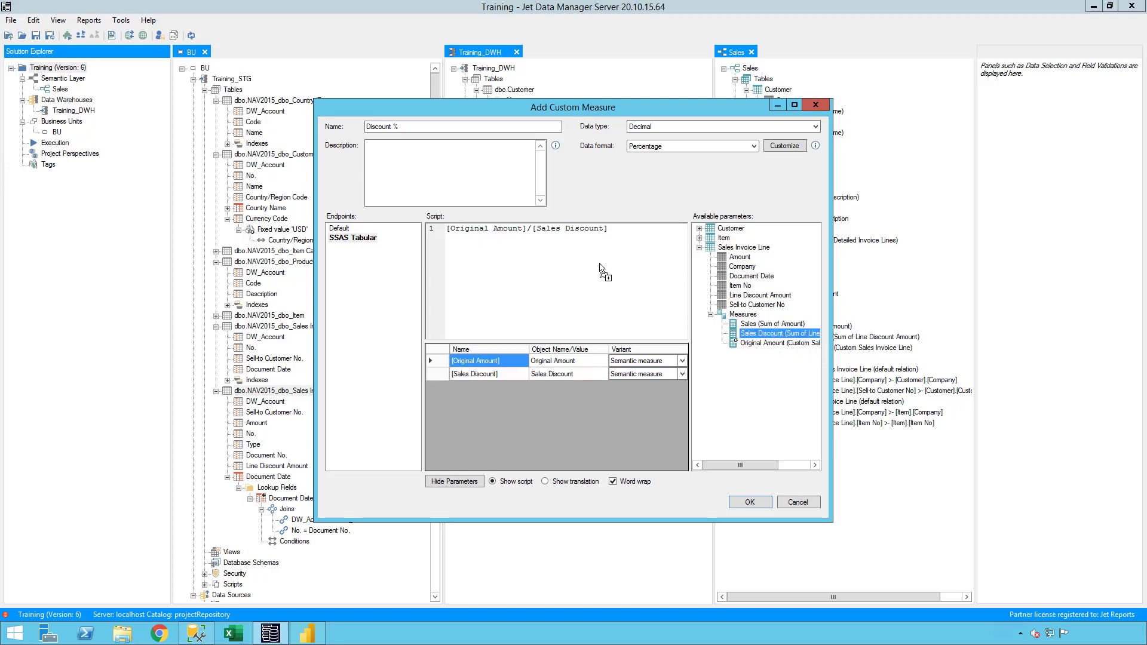
left_click(744, 506)
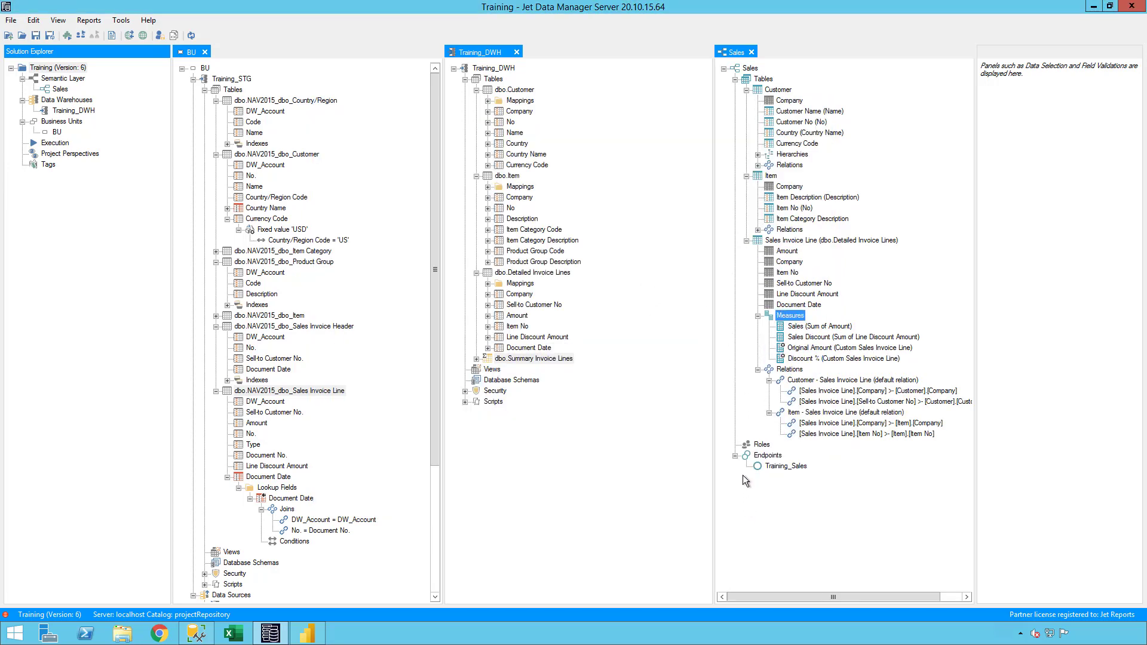
Step: Open the Original Amount custom measure for editing and clear its SSAS Tabular script
right_click(793, 349)
left_click(820, 357)
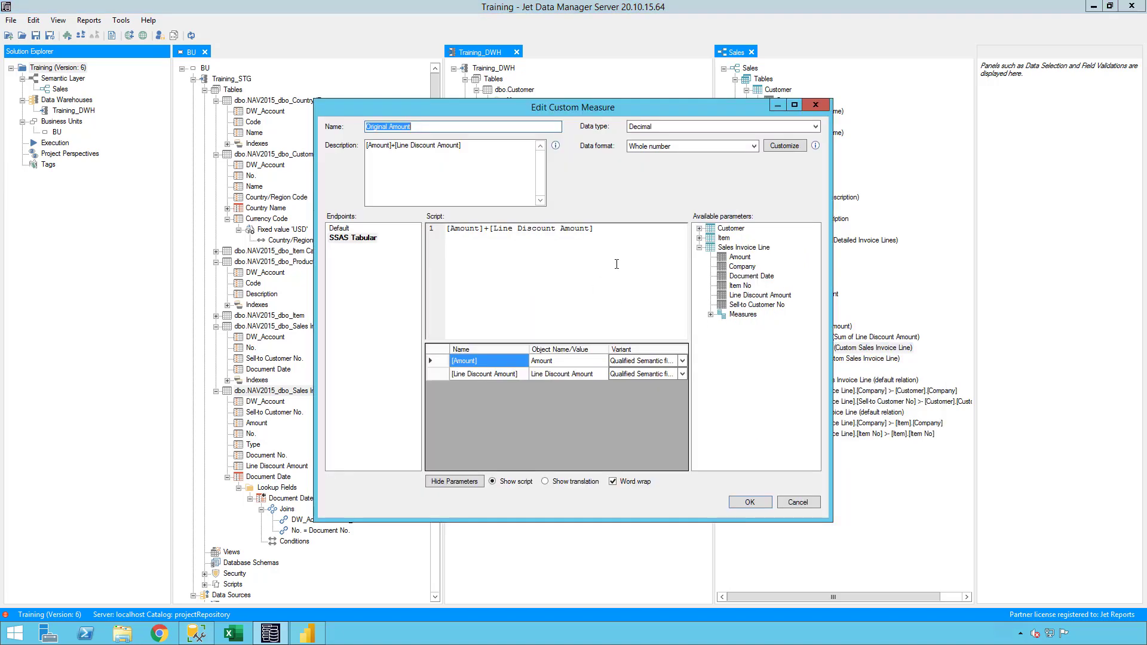
left_click(500, 306)
key("ctrl+a")
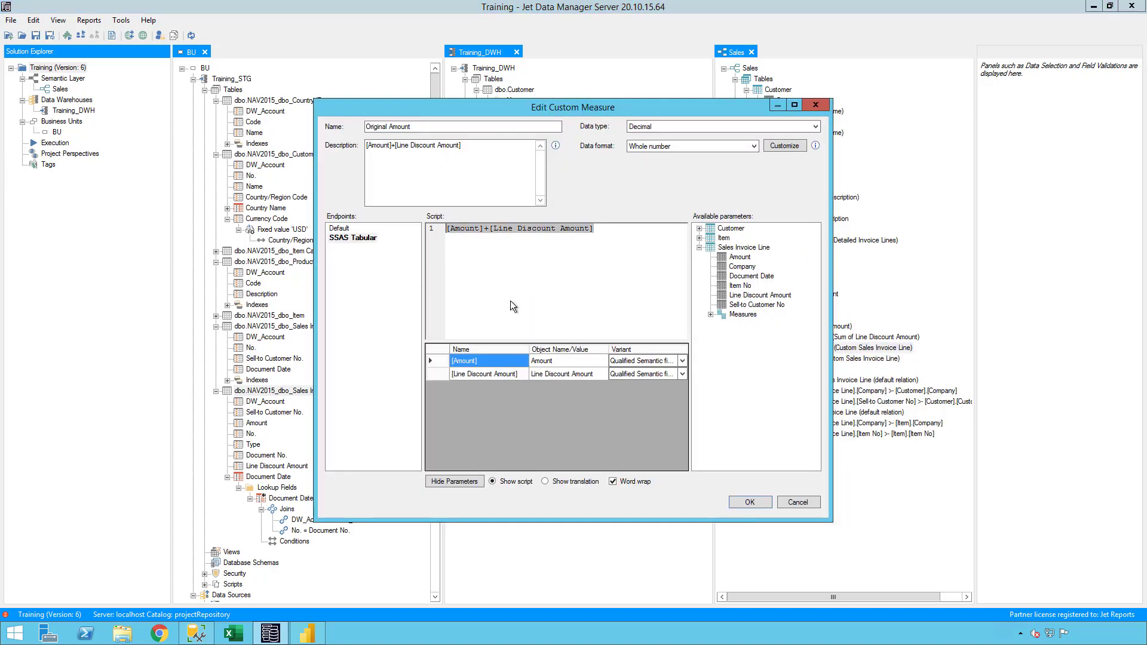
key("Delete")
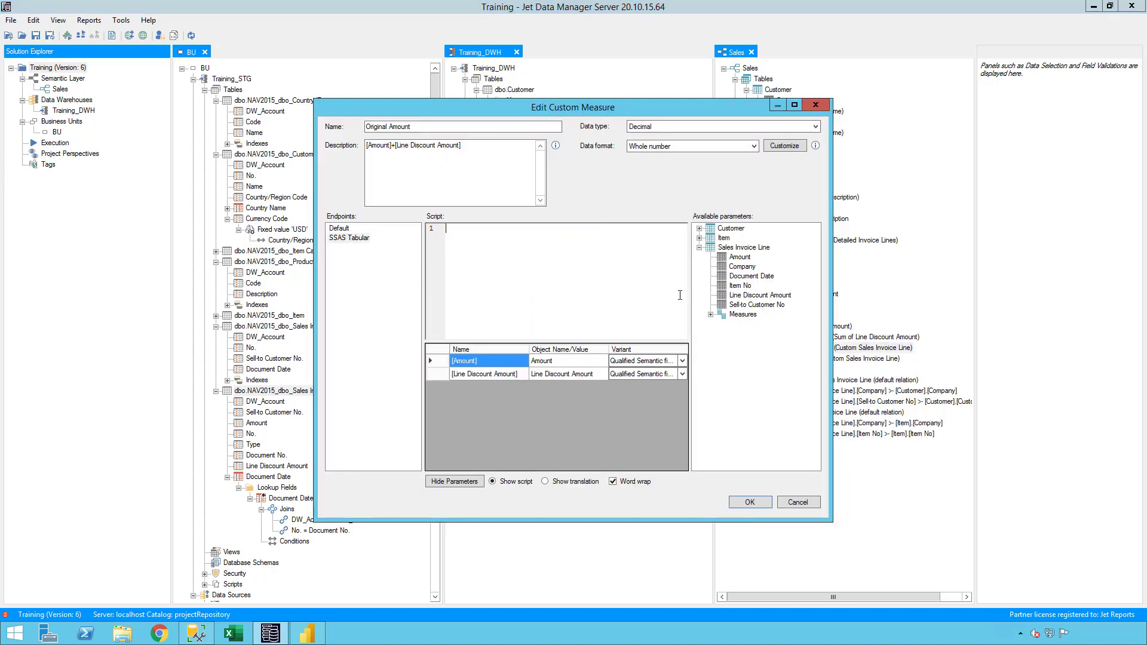
Step: Rewrite the Original Amount script as the Sales measure plus the Sales Discount measure and save the custom measure
left_click(710, 314)
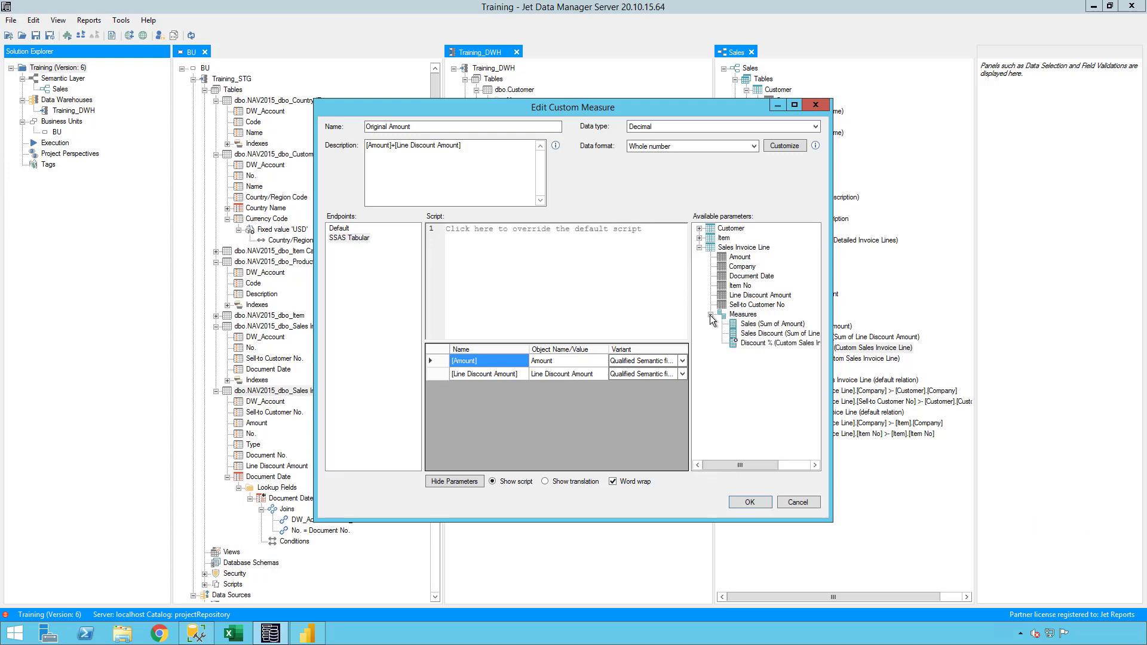
left_click(746, 324)
left_click_drag(746, 327, 573, 290)
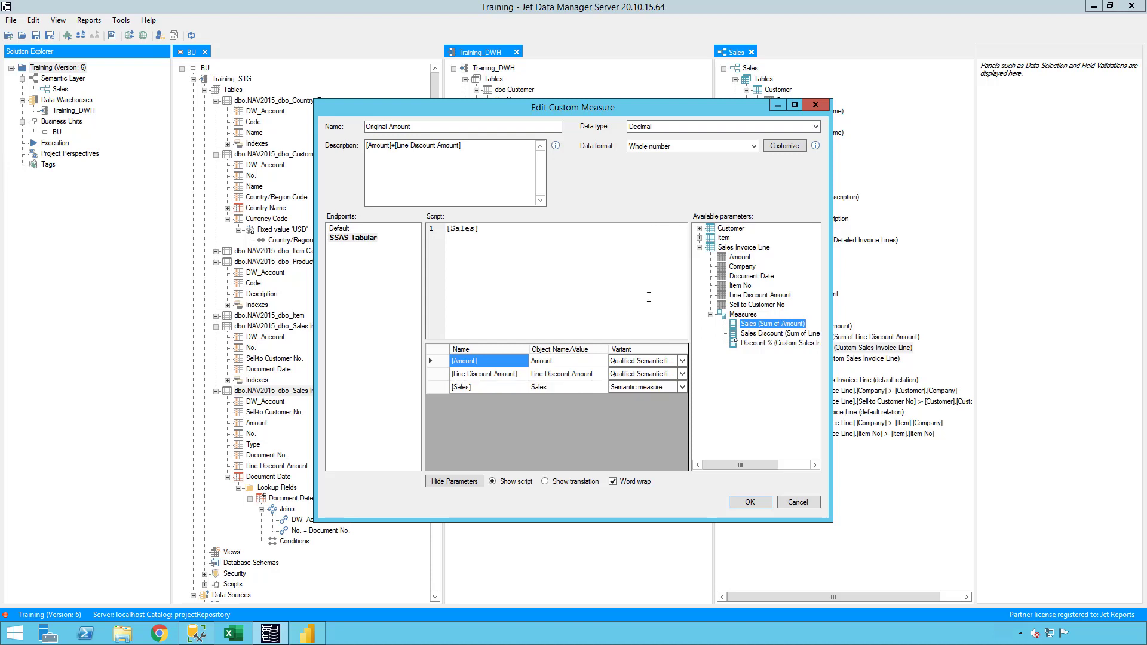
left_click(771, 333)
left_click(605, 302)
left_click_drag(770, 333, 616, 301)
left_click(762, 503)
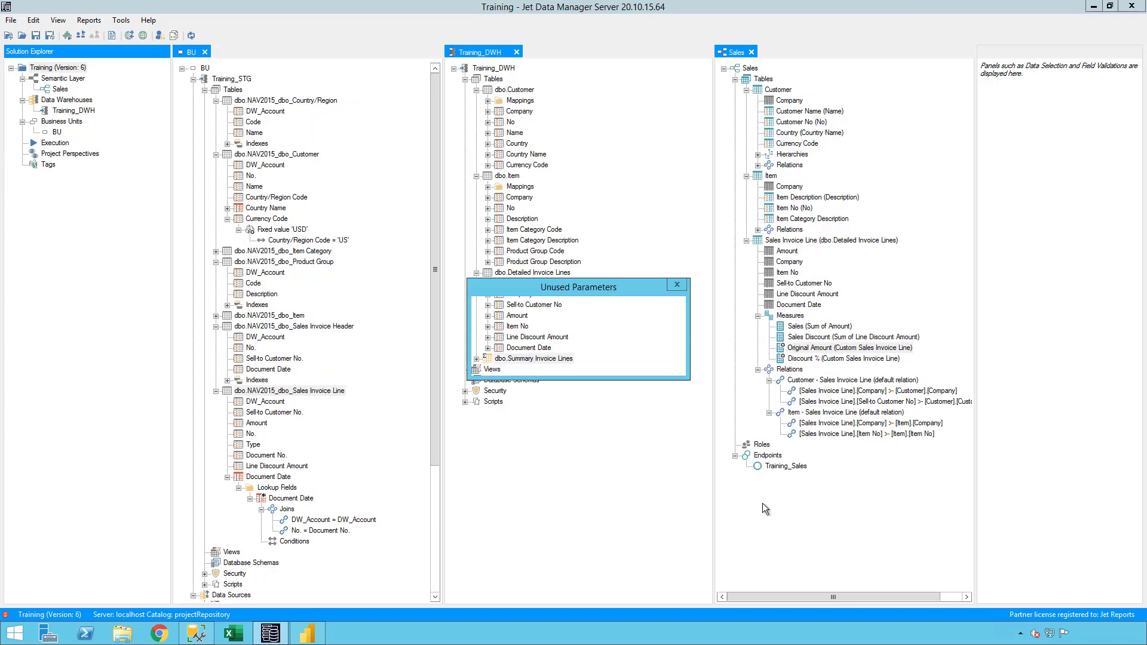
left_click(598, 361)
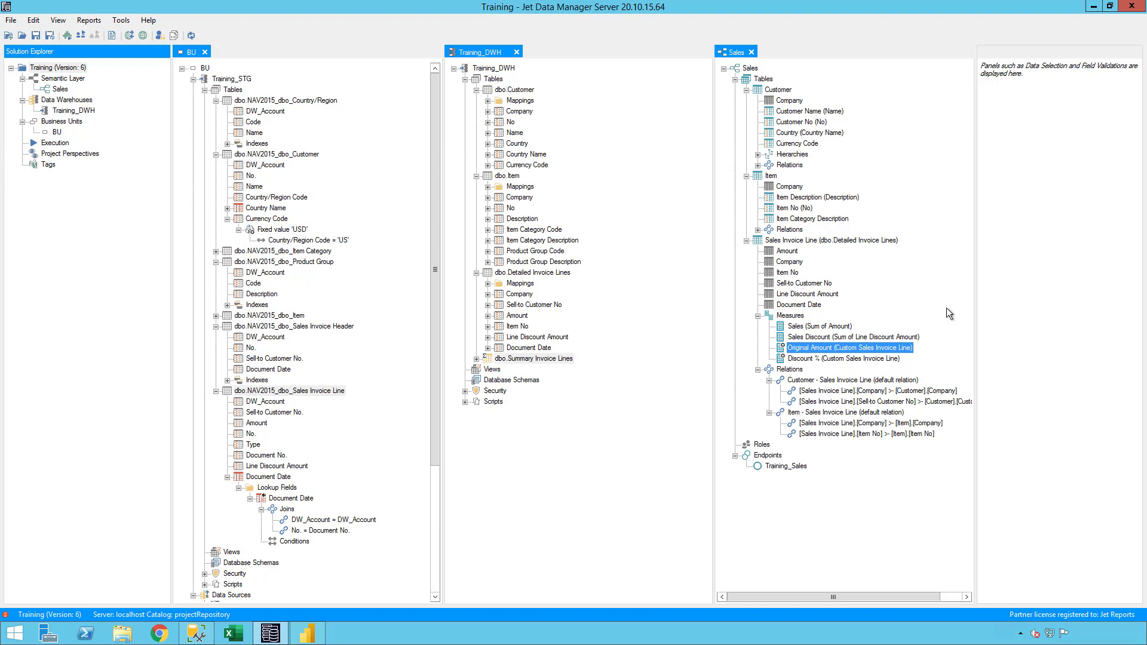
Step: Add the Product Group Description field to the semantic Item table and rename Item Category Description to Item Category
left_click(764, 175)
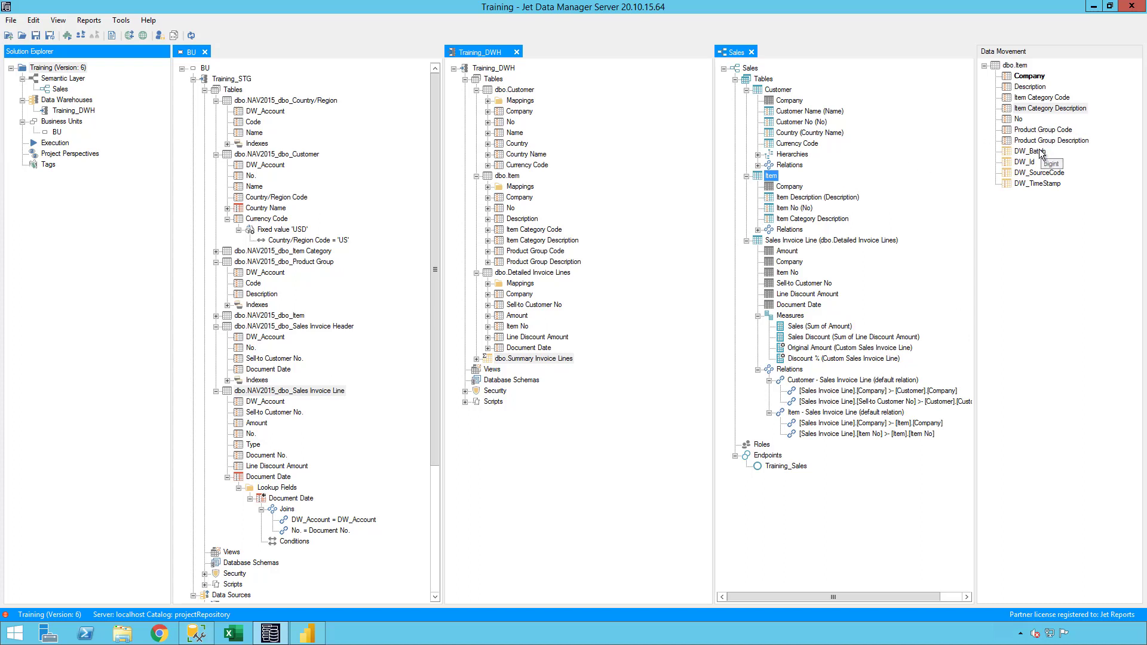
left_click_drag(1045, 141, 768, 177)
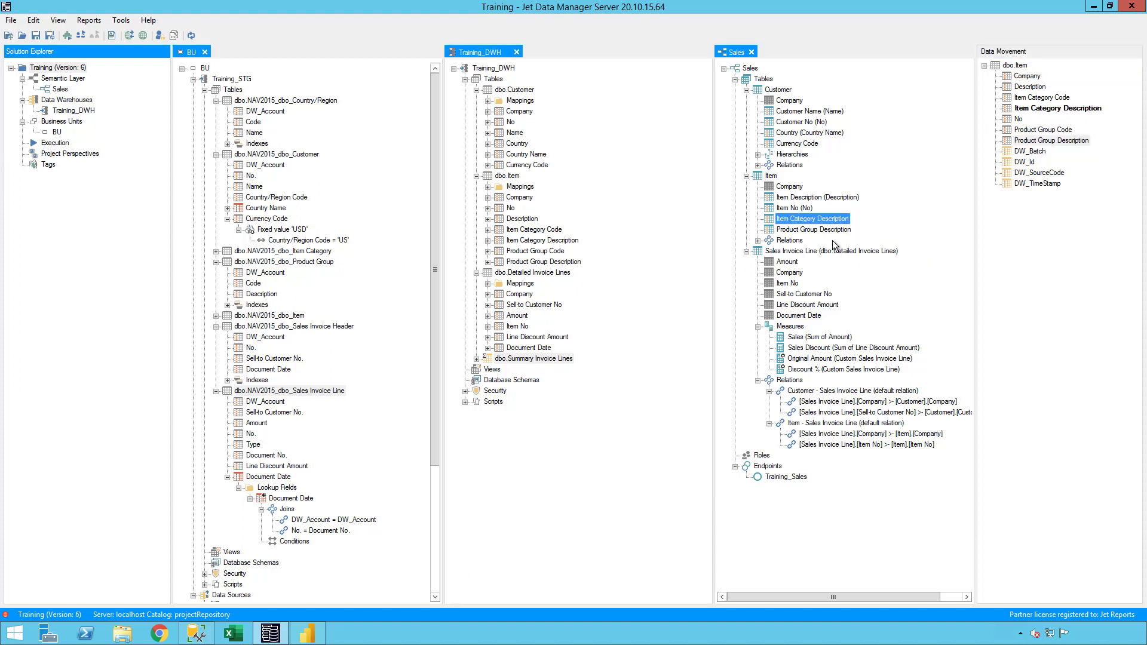
key("F2")
double_click(839, 219)
key("BackSpace")
left_click(886, 231)
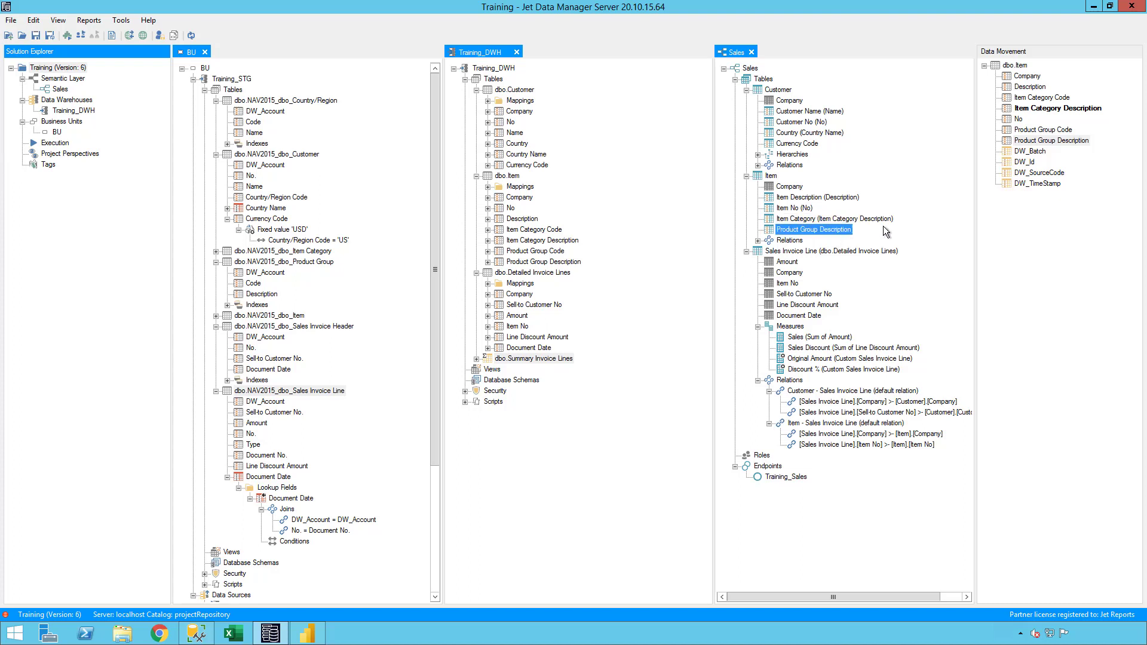
Step: Rename the Item table's Product Group Description field to Product Group
key("F2")
double_click(840, 230)
key("BackSpace")
key("Return")
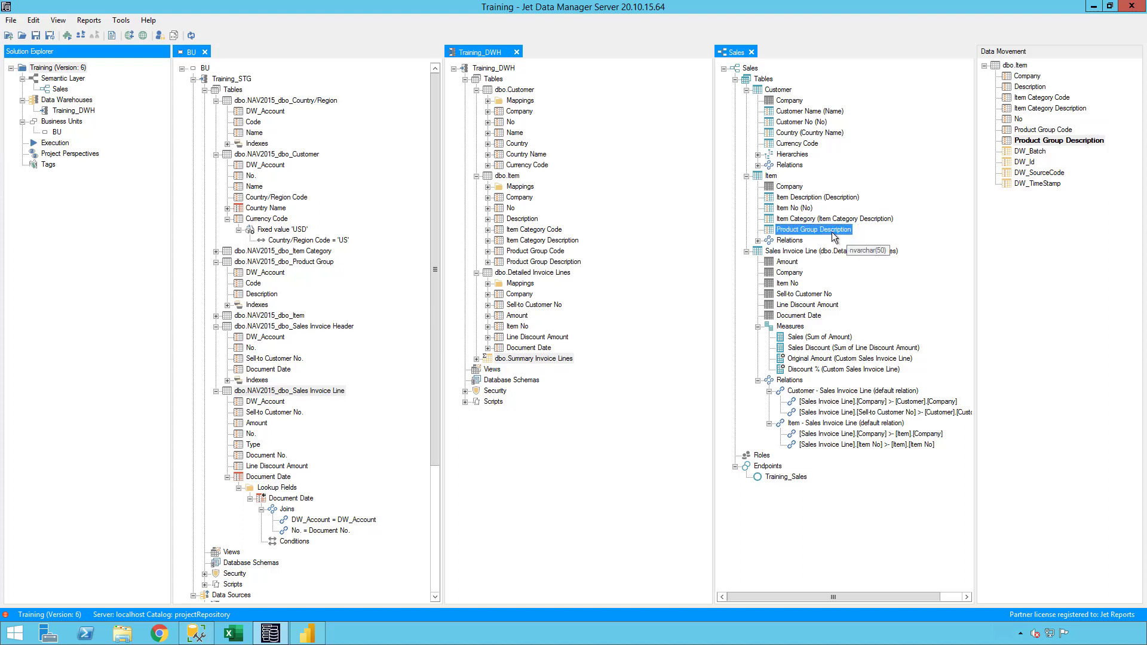
key("F2")
double_click(835, 231)
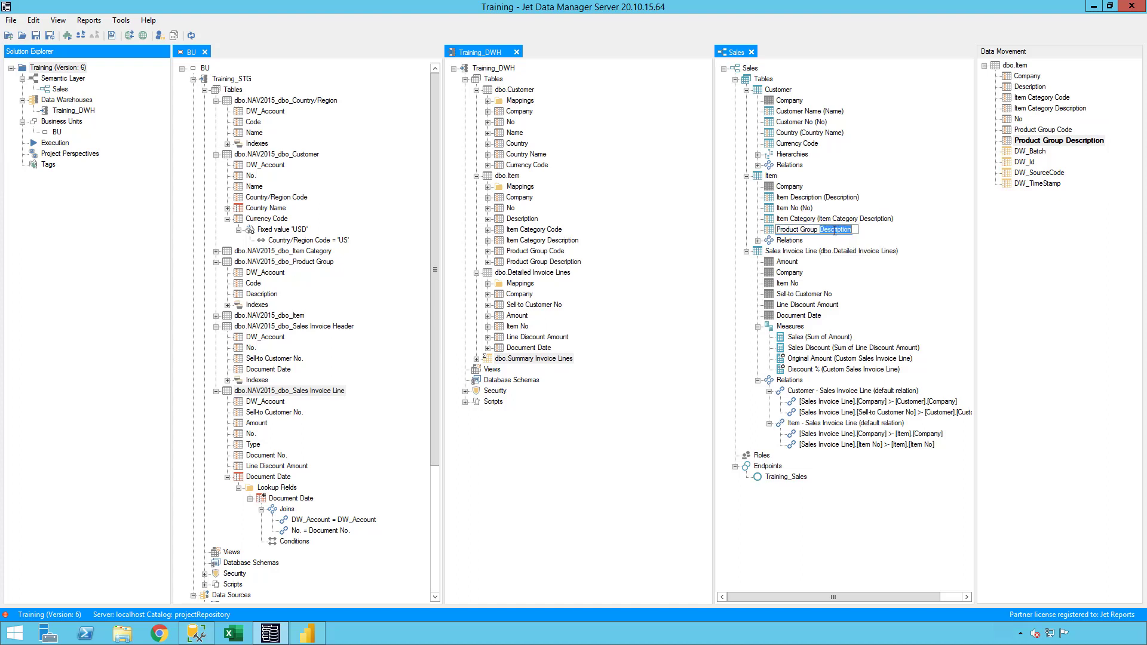
key("BackSpace")
key("Return")
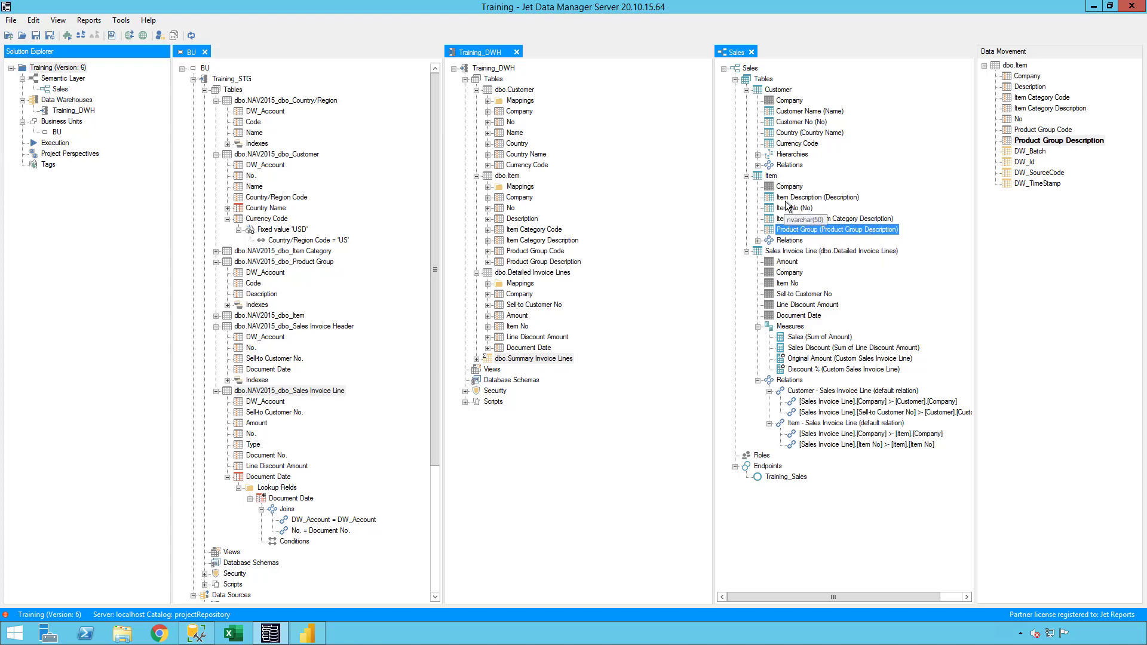
Step: Start a new hierarchy on the Item table, name it Item Hierarchy and show the available Item fields
left_click(771, 177)
right_click(771, 178)
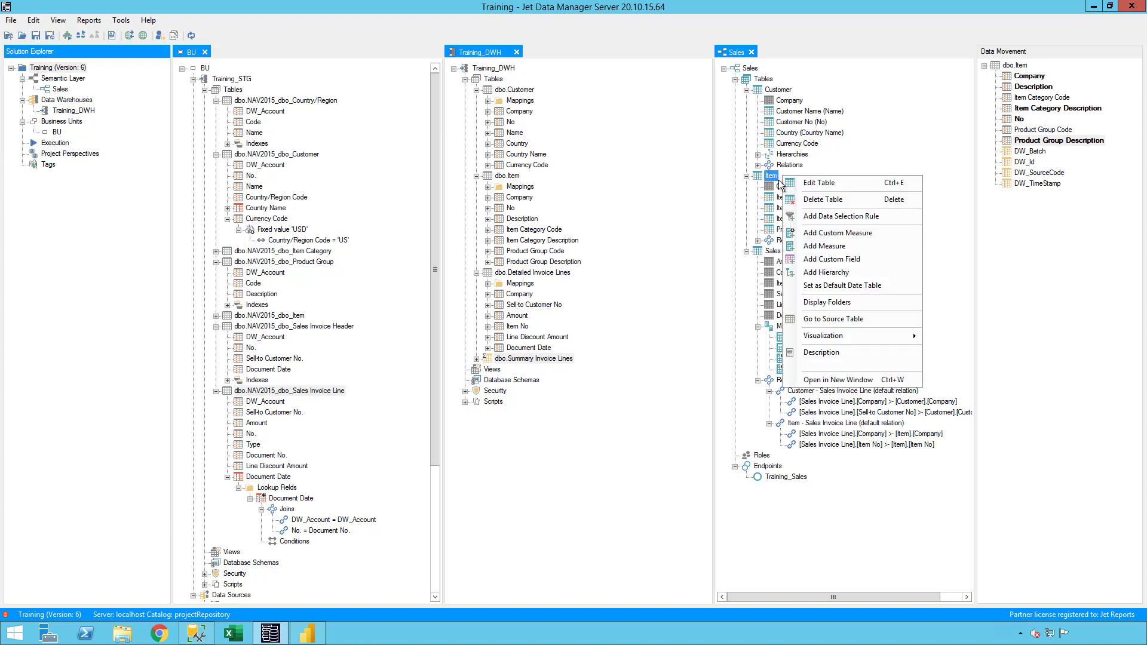
left_click(852, 270)
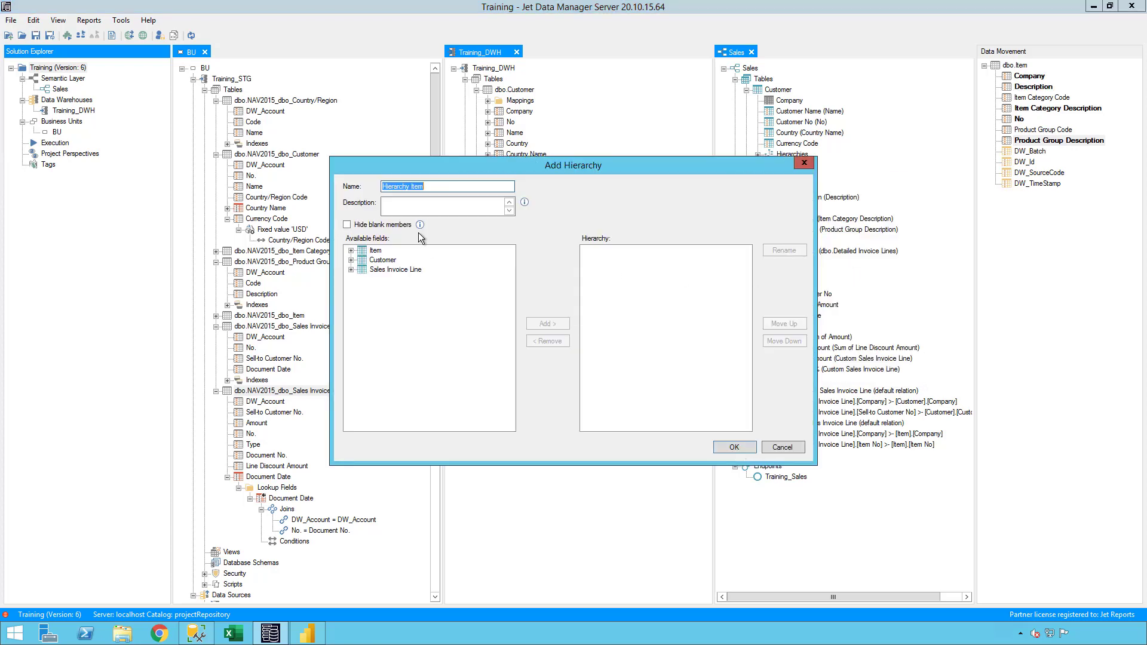
double_click(392, 187)
key("BackSpace")
type("Hierarchy")
left_click(351, 251)
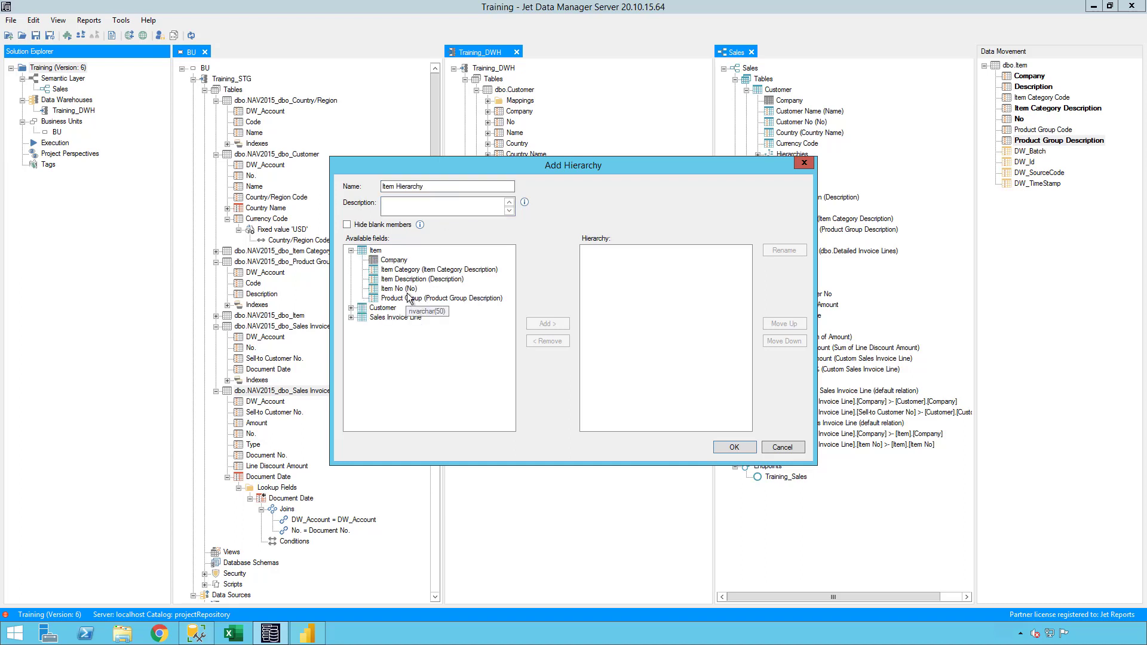
Step: Add Item Category, Product Group and Item No as the hierarchy levels in that order and save the hierarchy
left_click(411, 270)
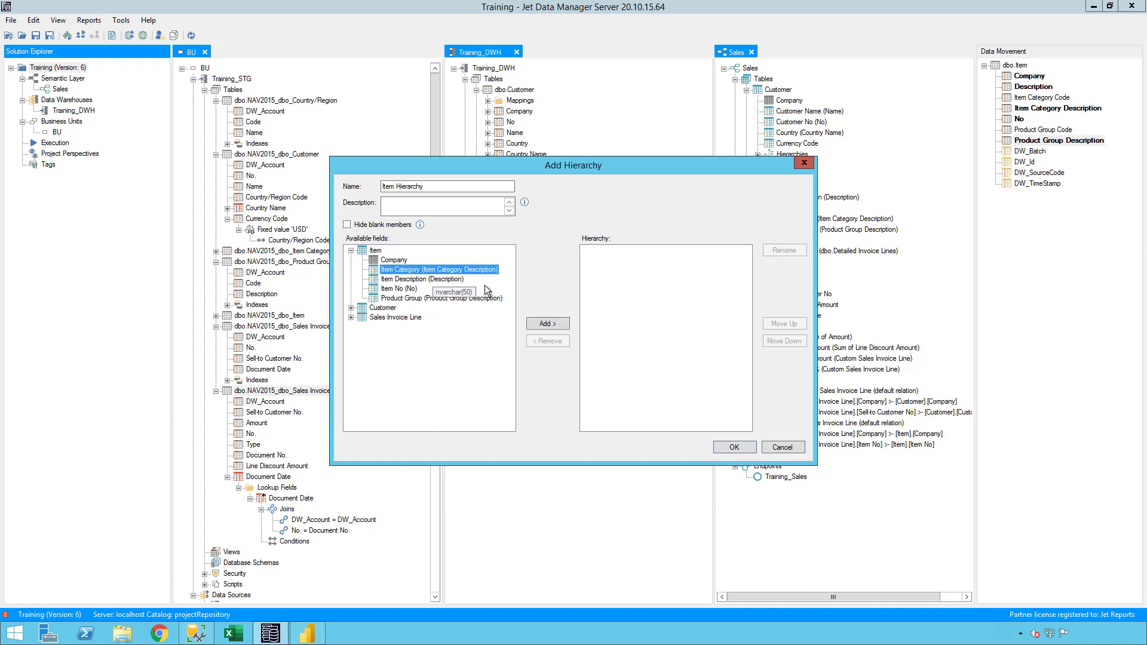
left_click(547, 323)
left_click(445, 289)
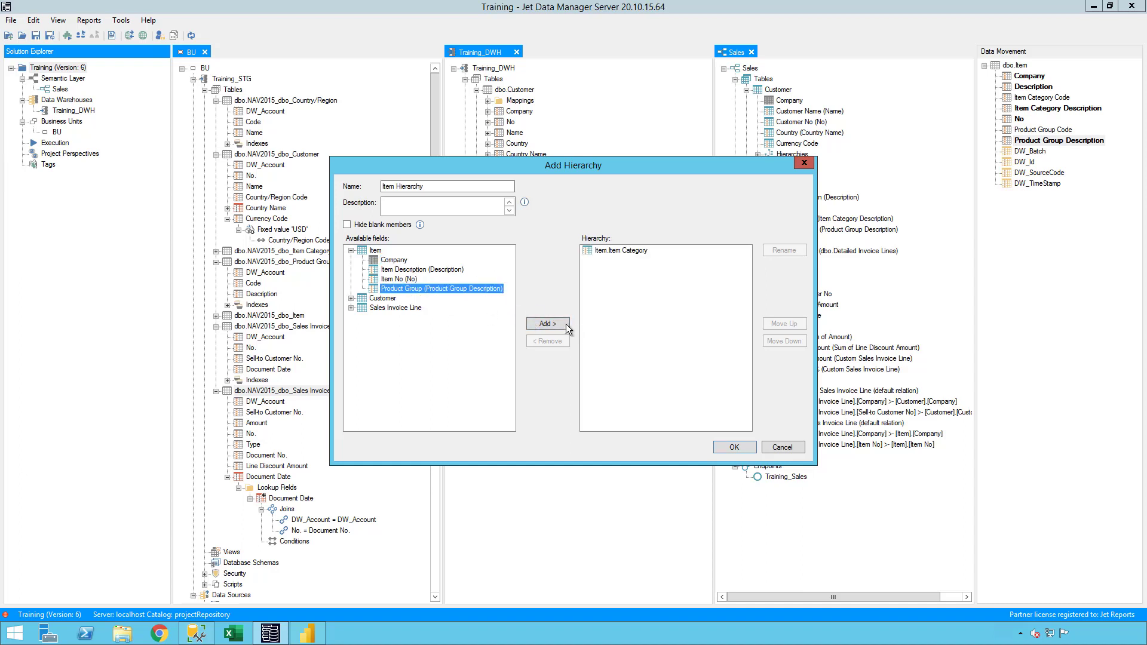
left_click(547, 323)
left_click(548, 322)
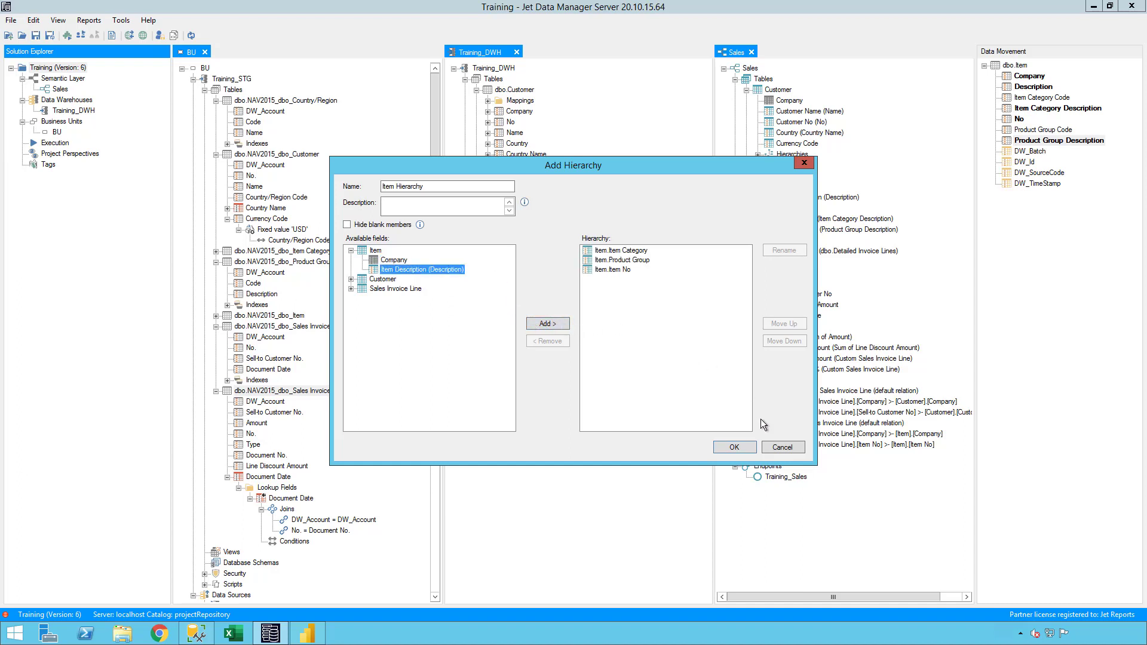
left_click(734, 448)
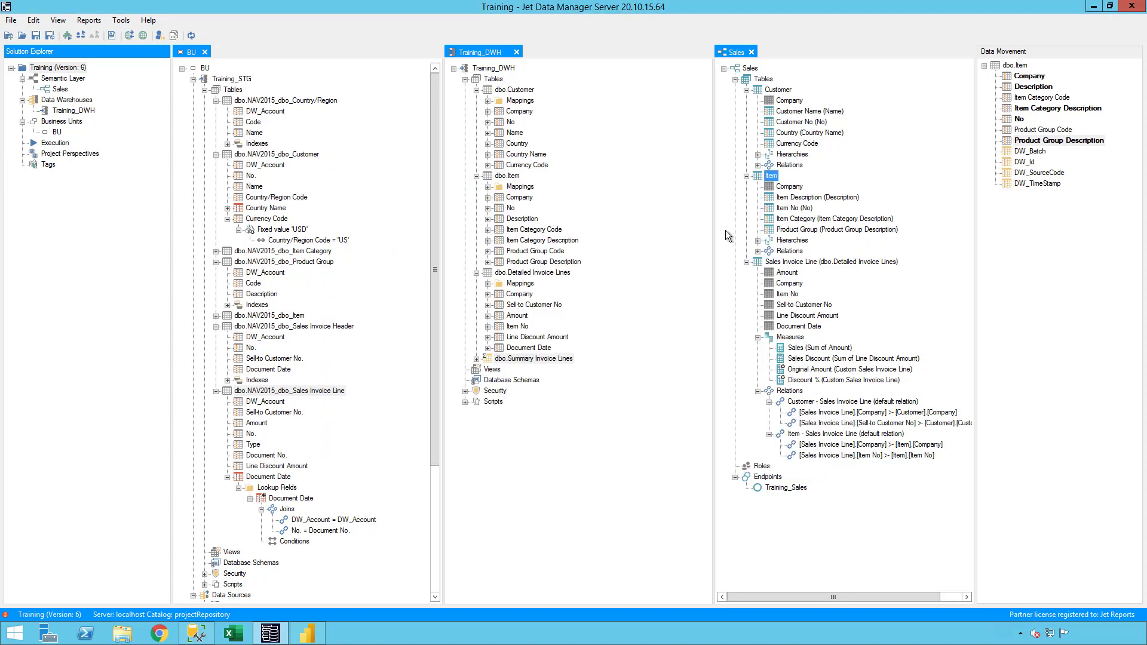
Step: Deploy and execute the Sales semantic model with the default options, saving the project without a version note
left_click(757, 251)
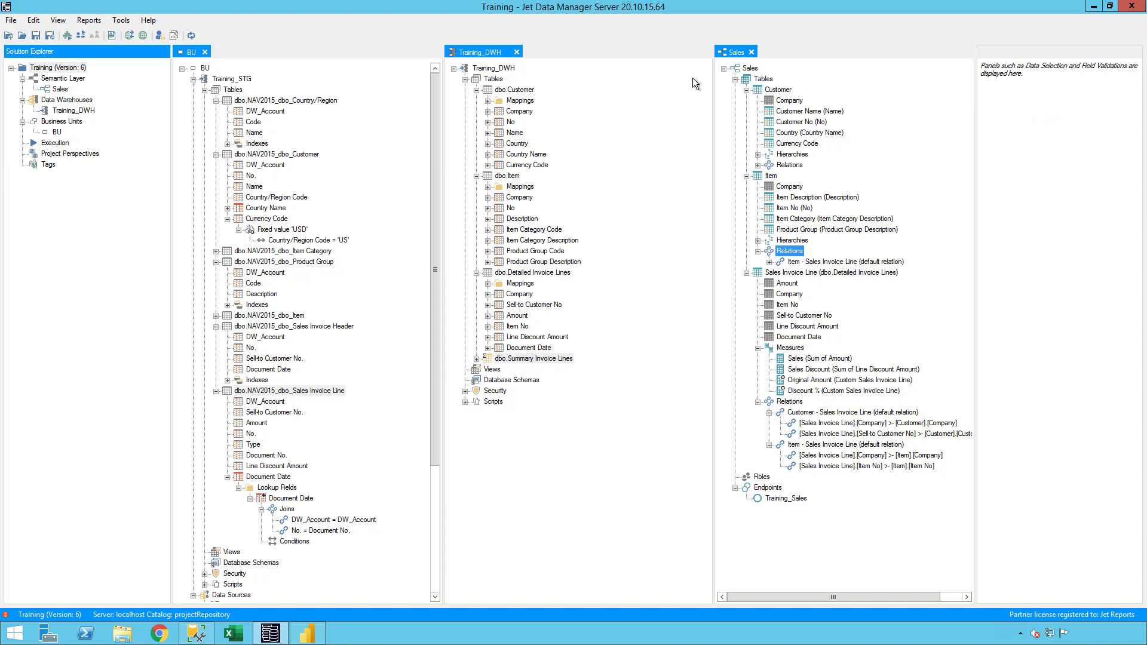
right_click(749, 68)
left_click(832, 203)
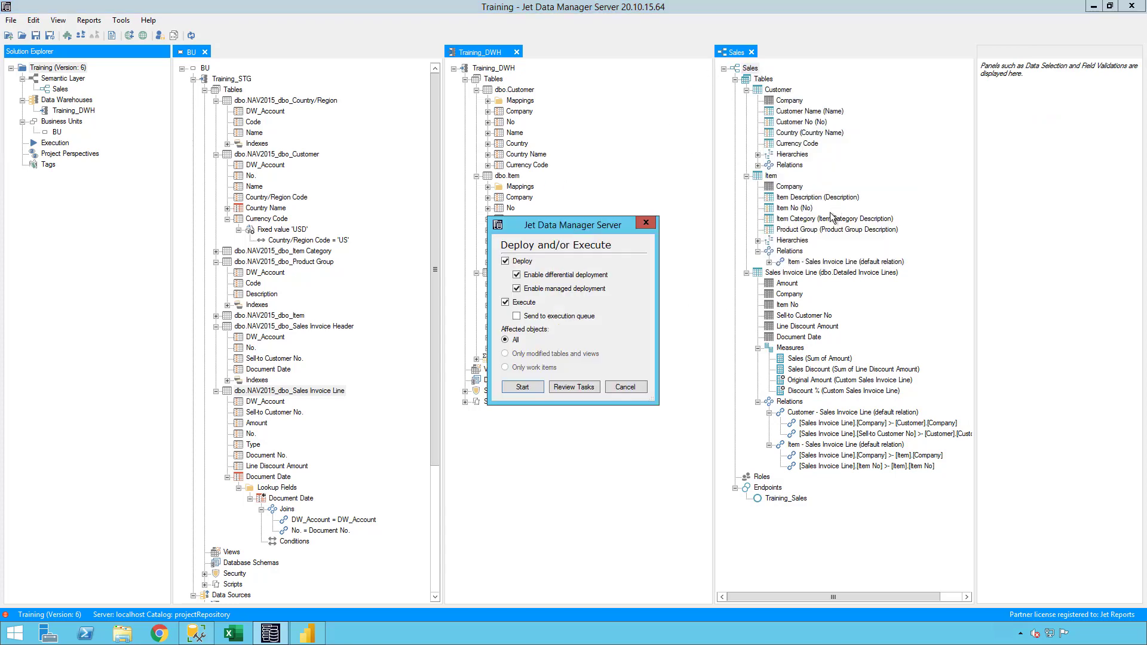
left_click(517, 388)
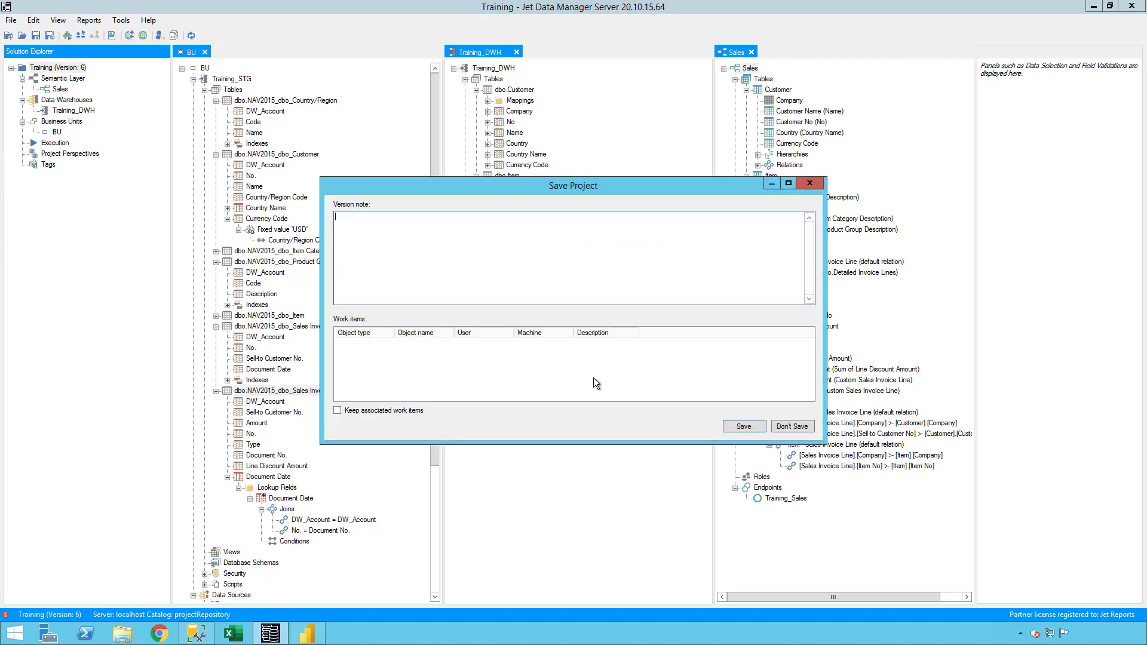
left_click(742, 426)
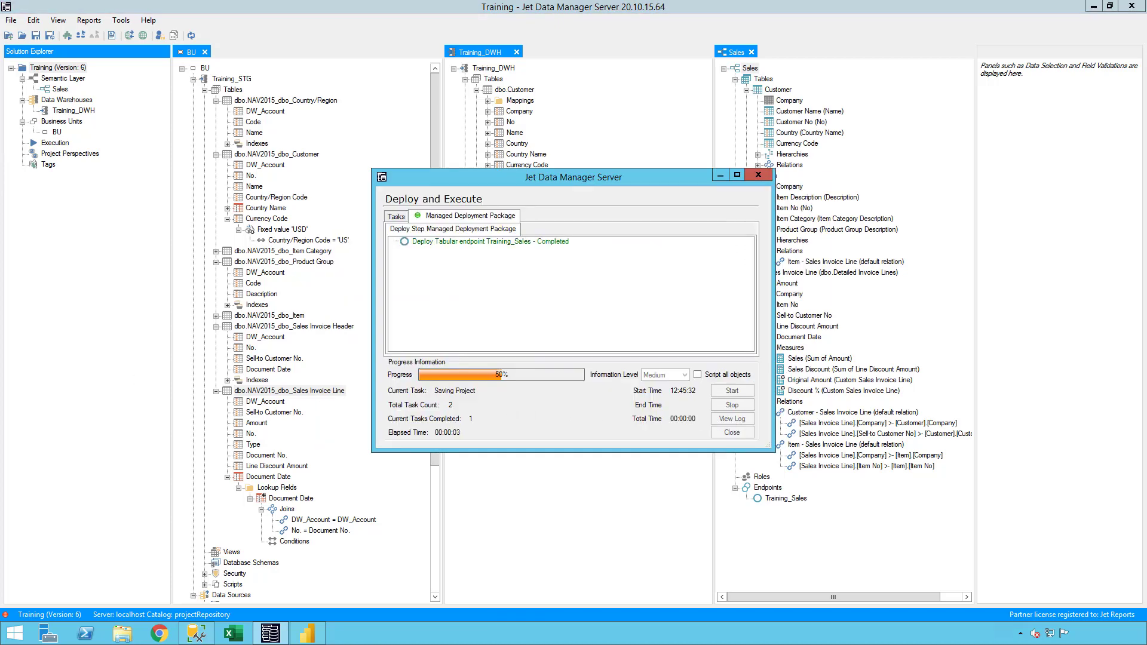
Step: Switch to Power BI Desktop and refresh the report to load the updated Sales model
left_click(316, 639)
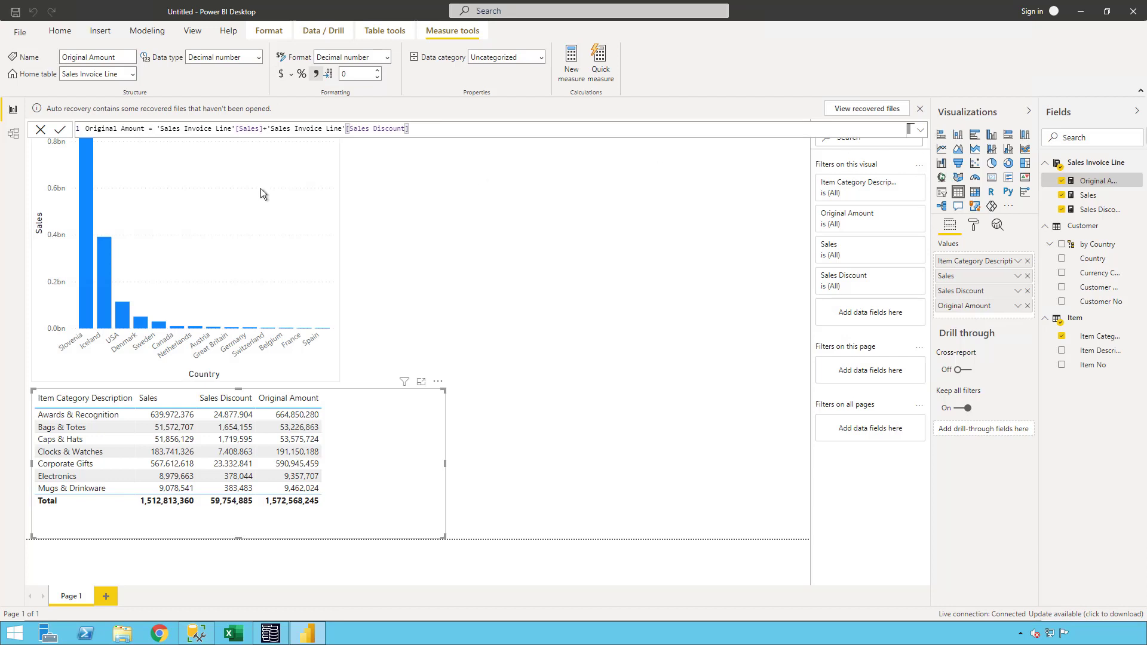
left_click(398, 210)
left_click(352, 62)
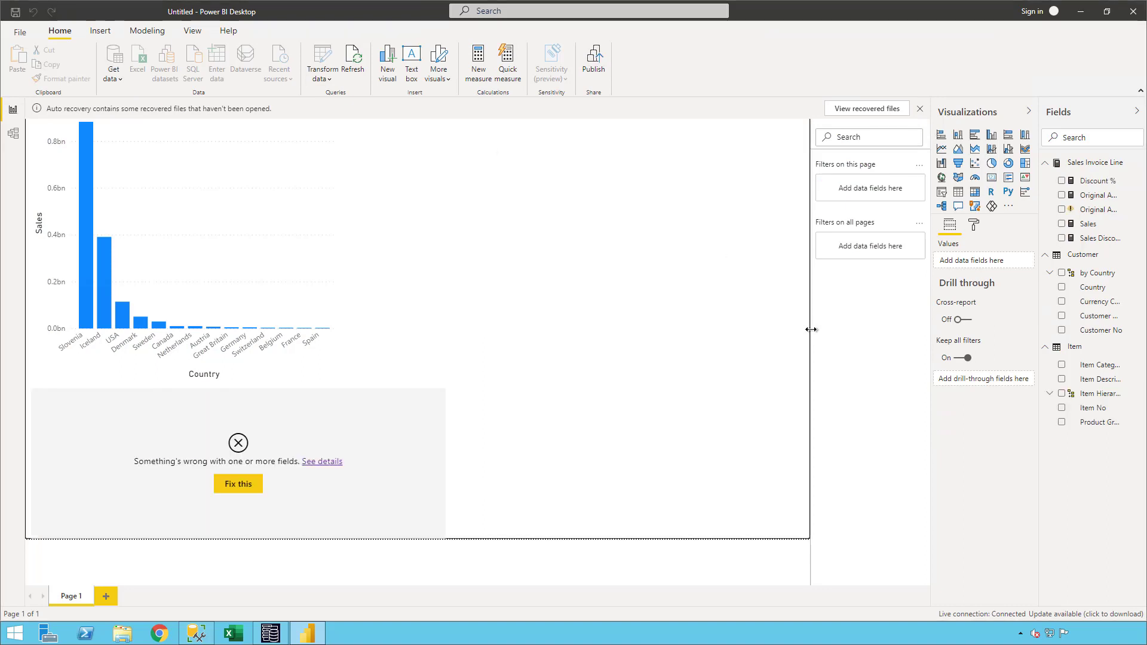
left_click(1062, 209)
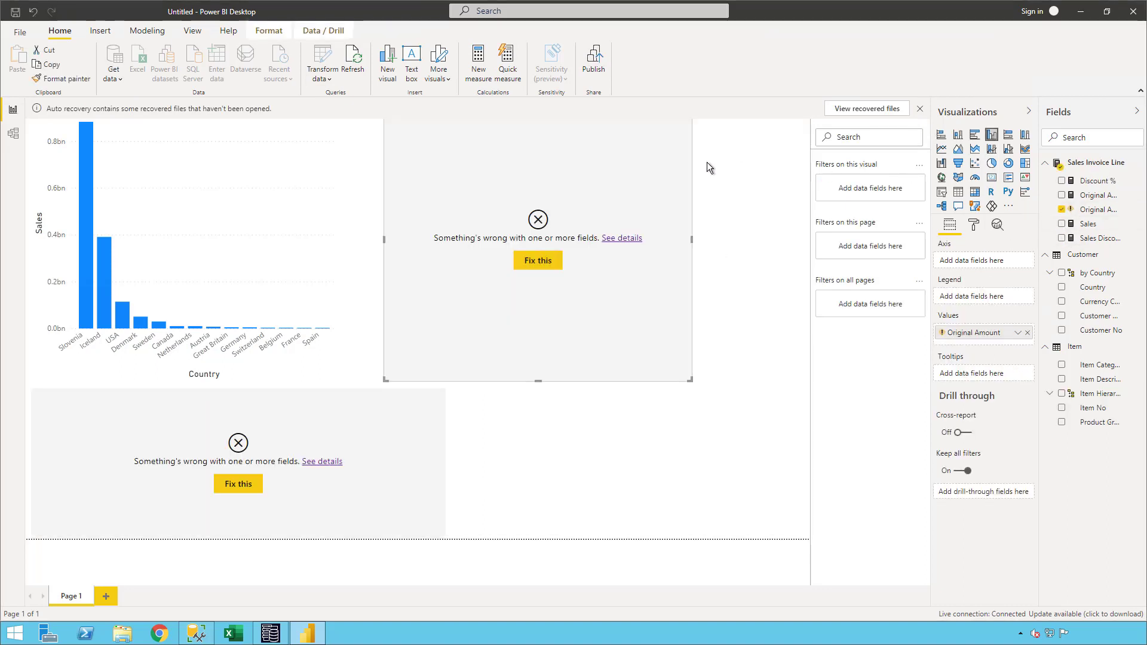
Step: Remove the broken item category and Original Amount fields from the lower table and add the model's valid Original Amount measure
left_click(406, 435)
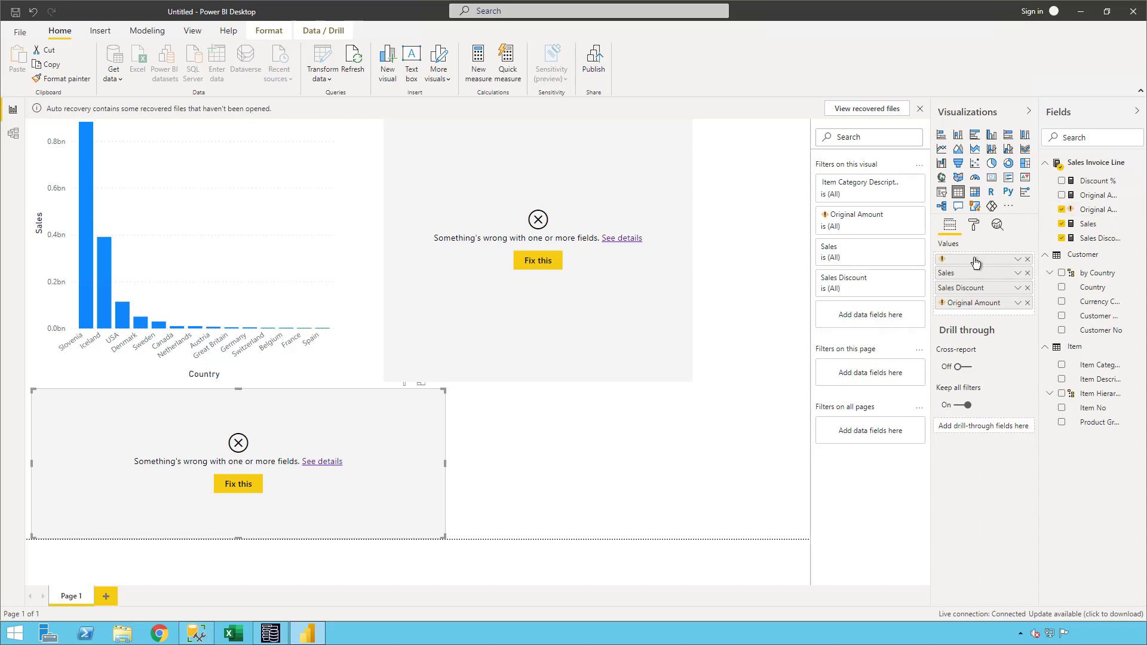
left_click(1027, 261)
left_click(1027, 288)
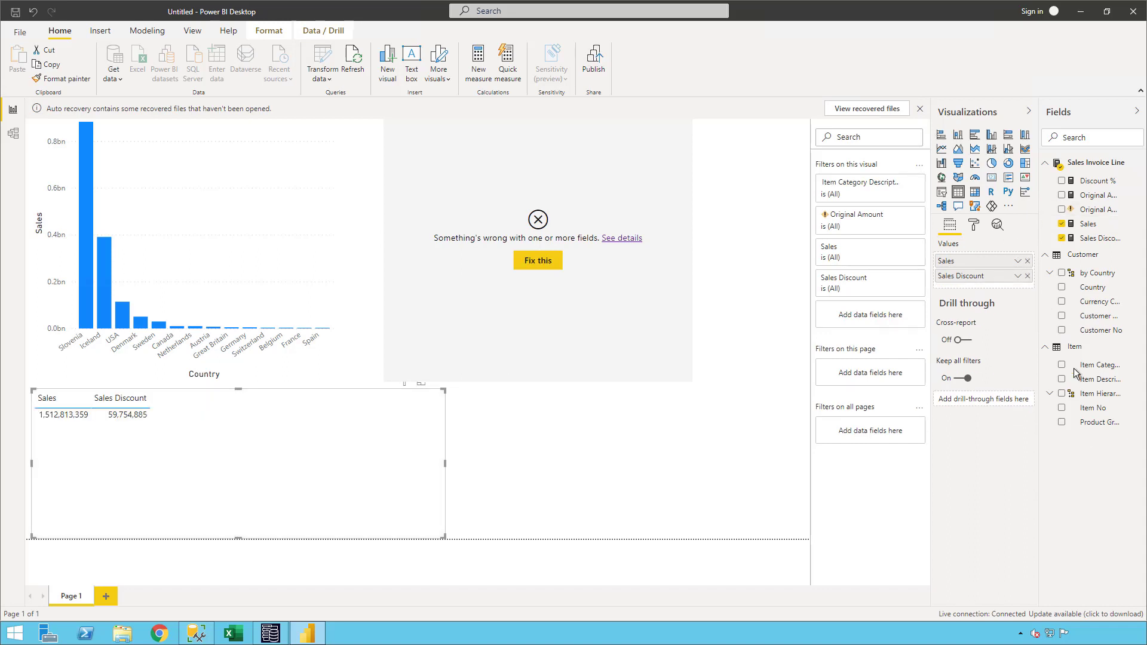
left_click(1063, 201)
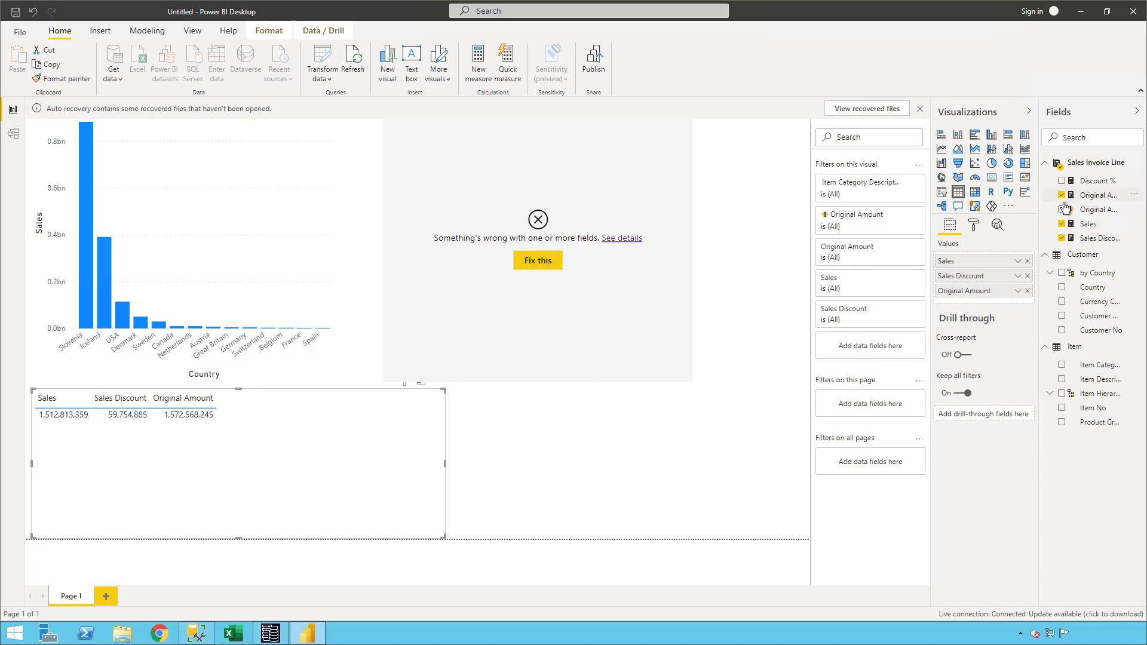
Step: Add Item Hierarchy as the table's first field and convert the table to a matrix
left_click(1063, 395)
left_click_drag(948, 306, 956, 261)
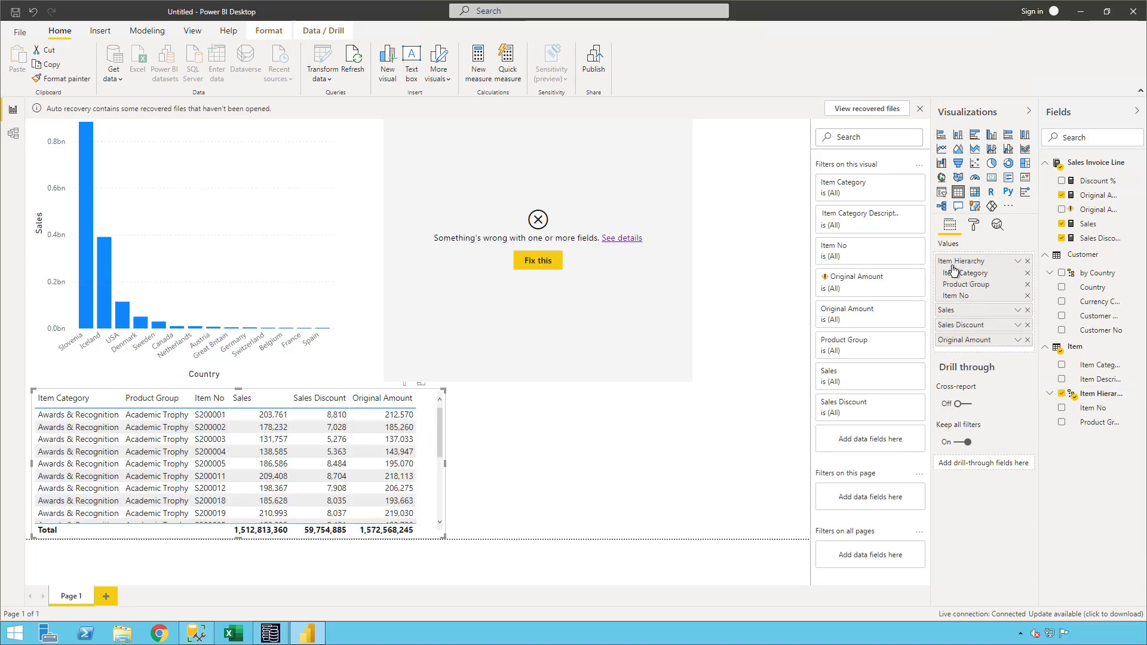
left_click(976, 193)
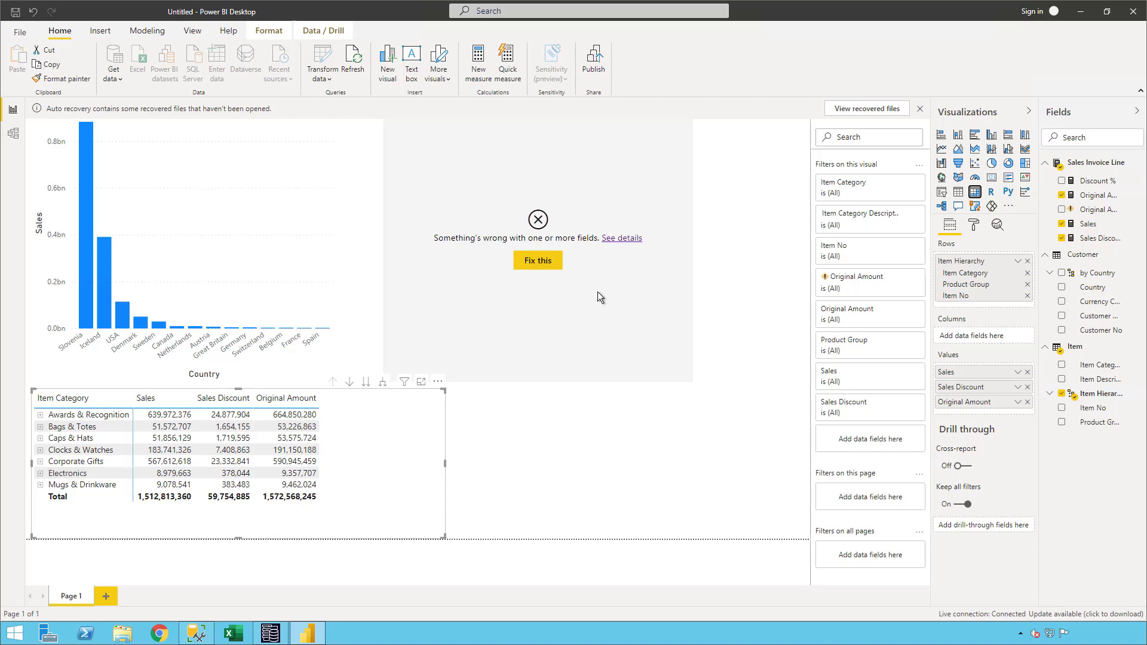
Step: Remove the invalid Original Amount field from the broken column chart and delete that visual from the page
left_click(599, 307)
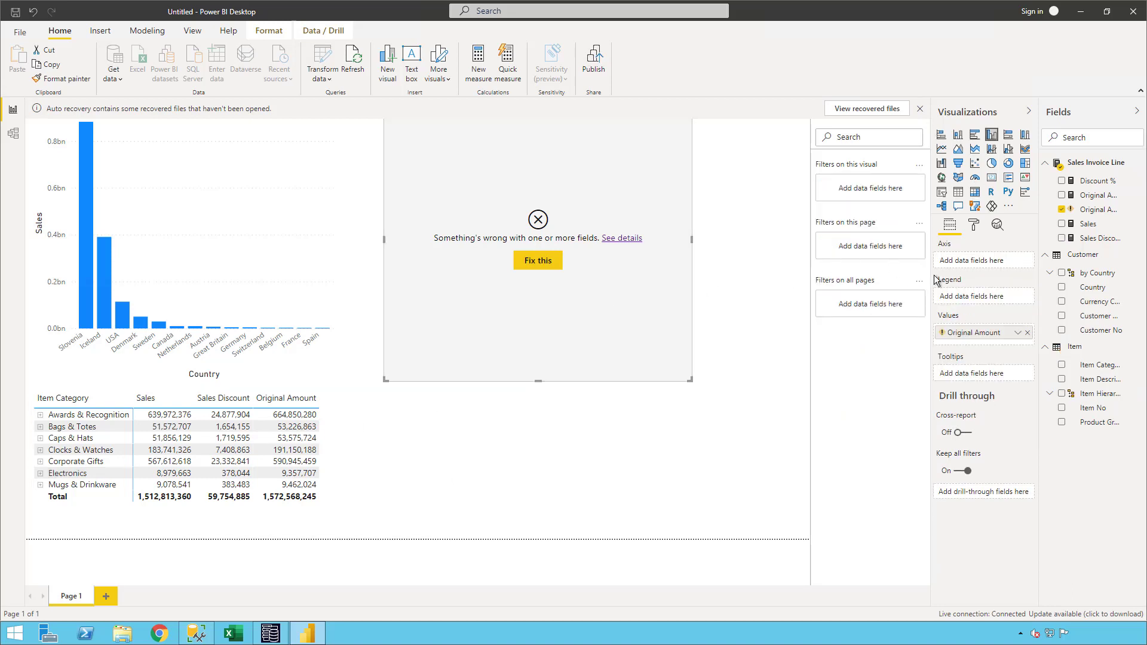
left_click(1027, 333)
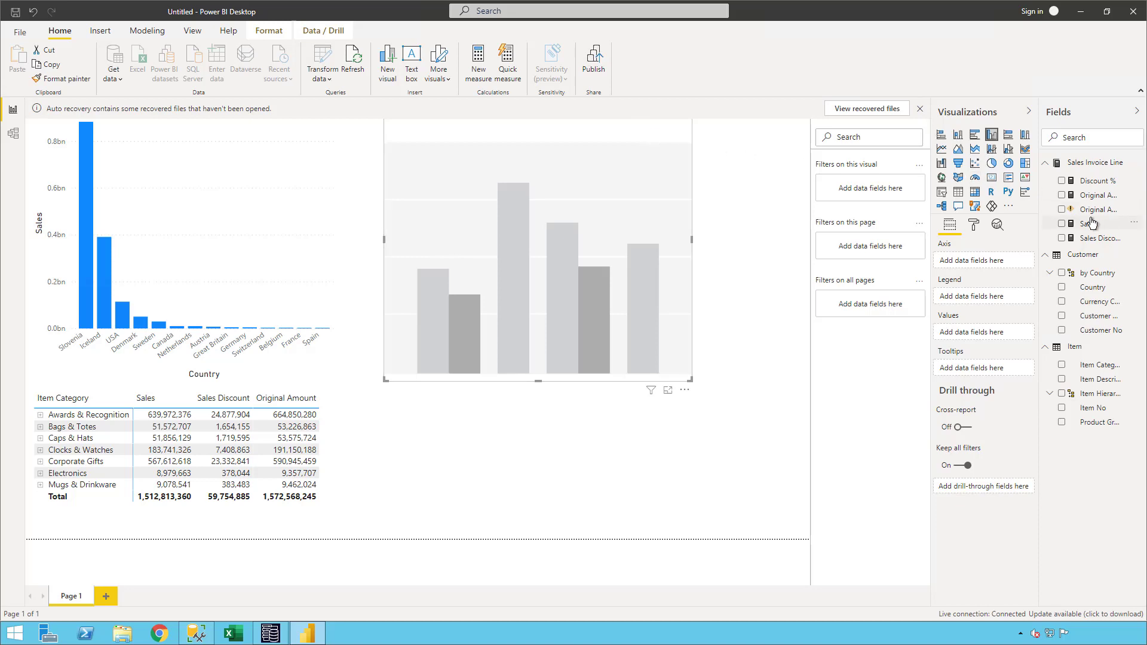
key("Delete")
Step: Delete the invalid duplicate Original Amount measure from the Sales Invoice Line table
left_click(1132, 210)
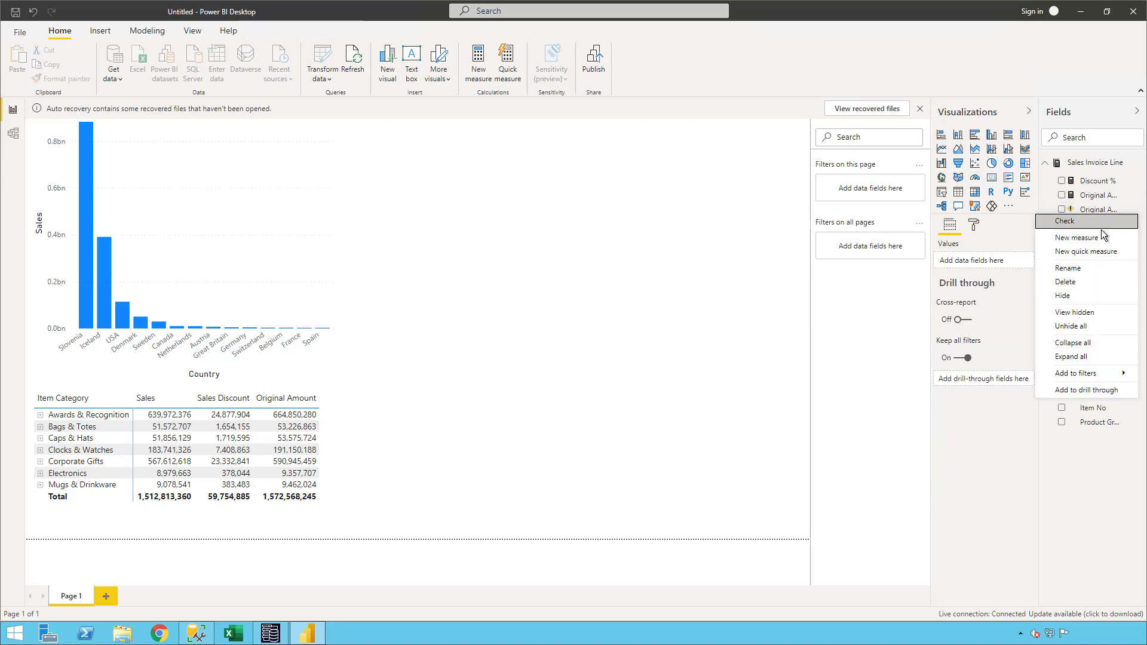
left_click(1072, 282)
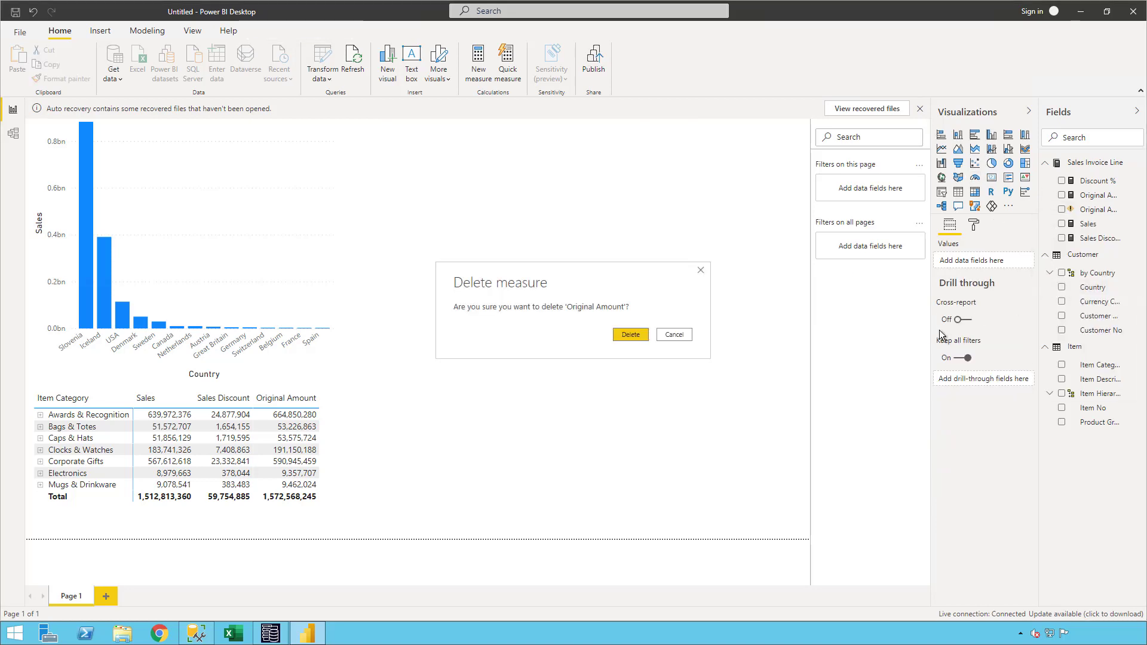
left_click(669, 336)
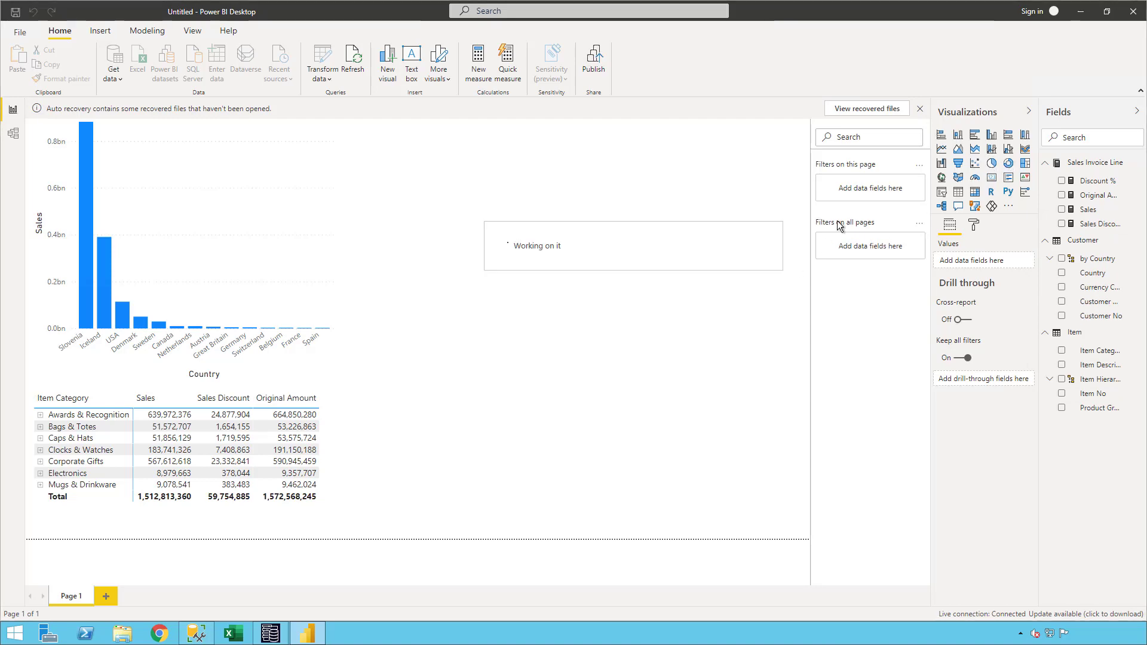
Step: Return to Jet Data Manager and close the finished Deploy and Execute window
left_click(1080, 12)
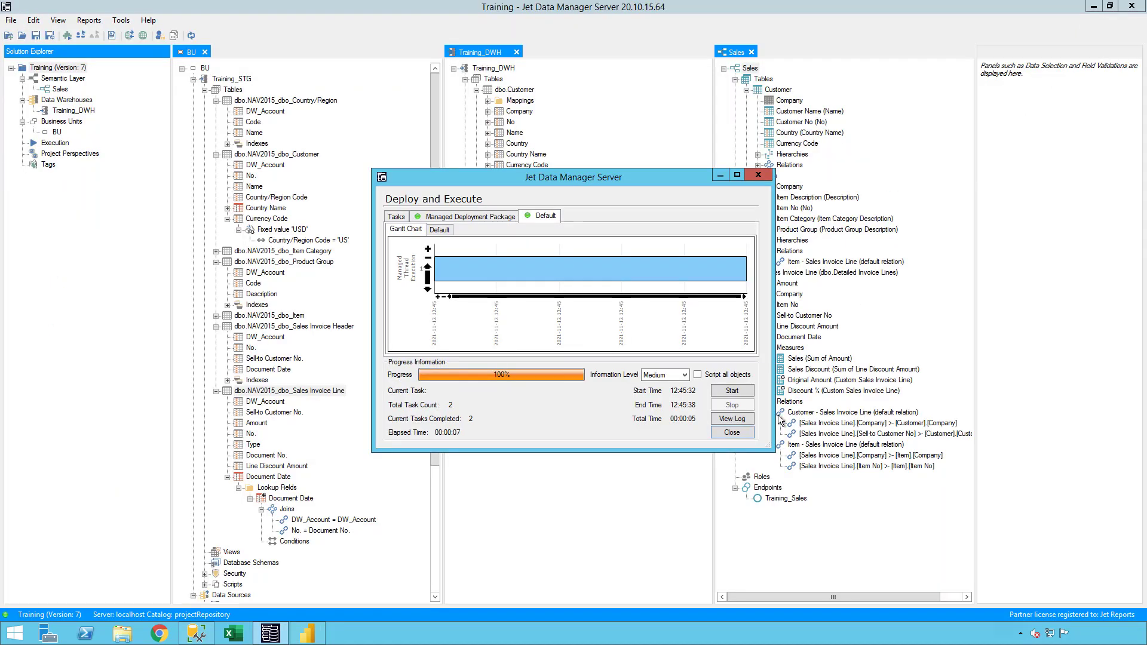
left_click(733, 432)
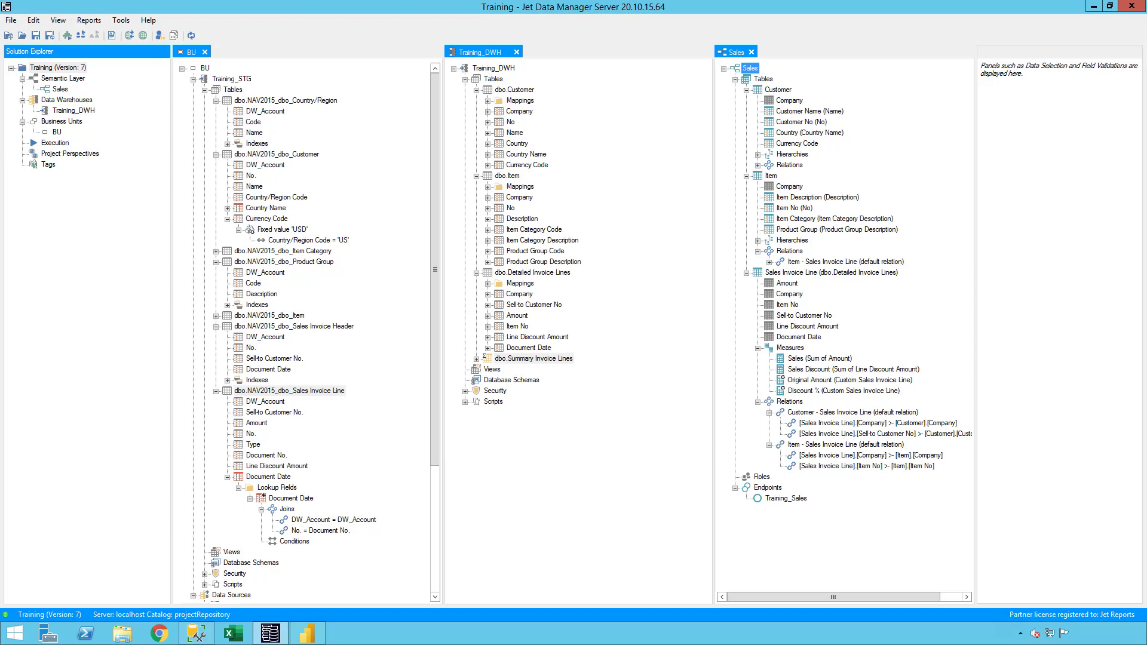